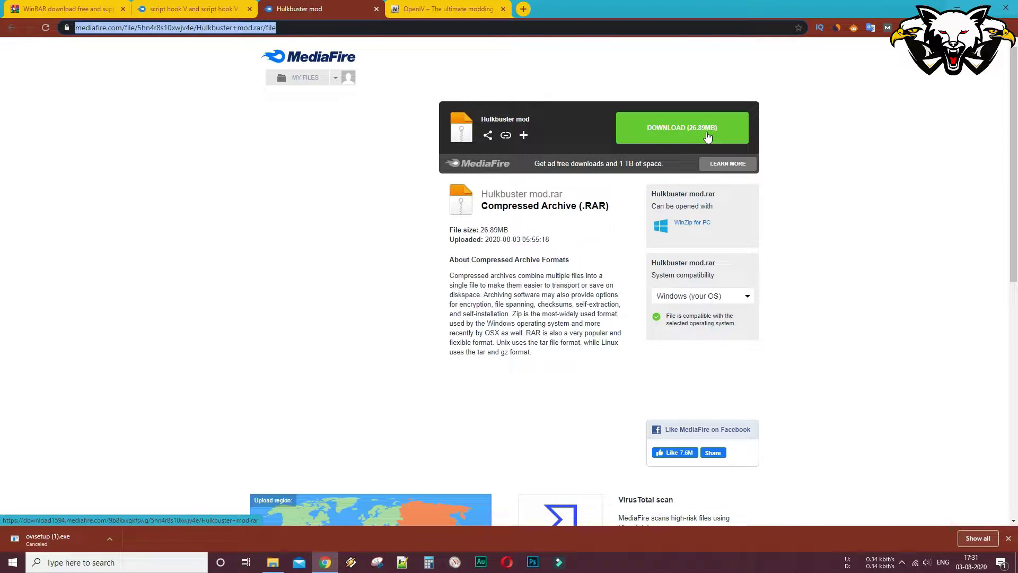
Review the download pages for OpenIV, the script hook V and script hook V dot net archive, and the Hulkbuster mod.
left_click(454, 10)
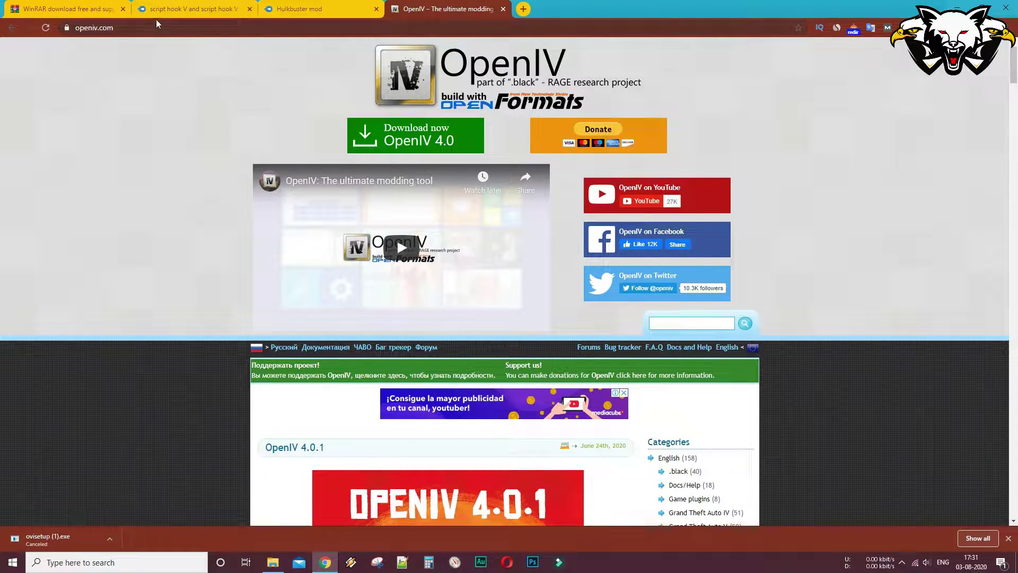
left_click(177, 9)
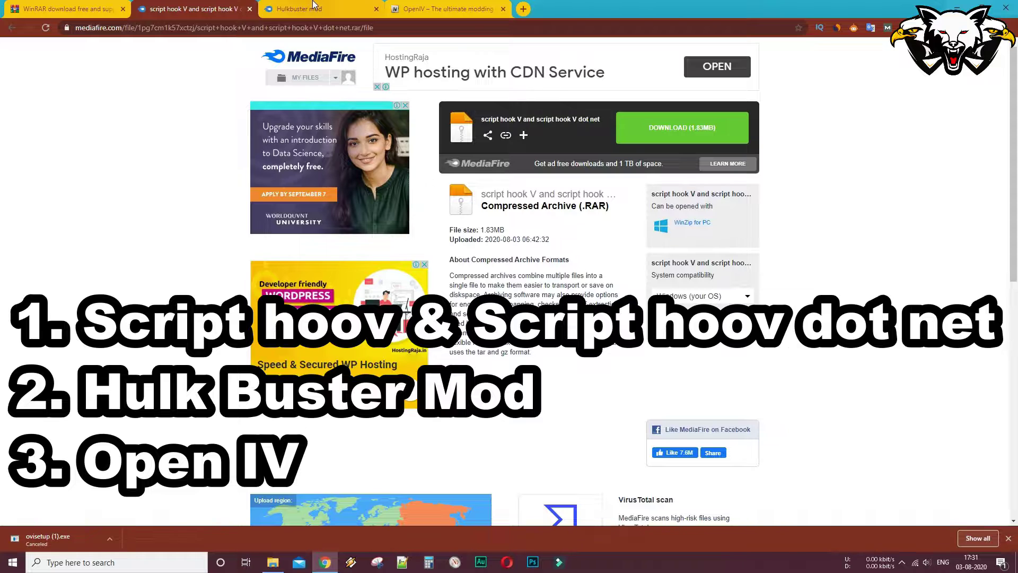
left_click(313, 4)
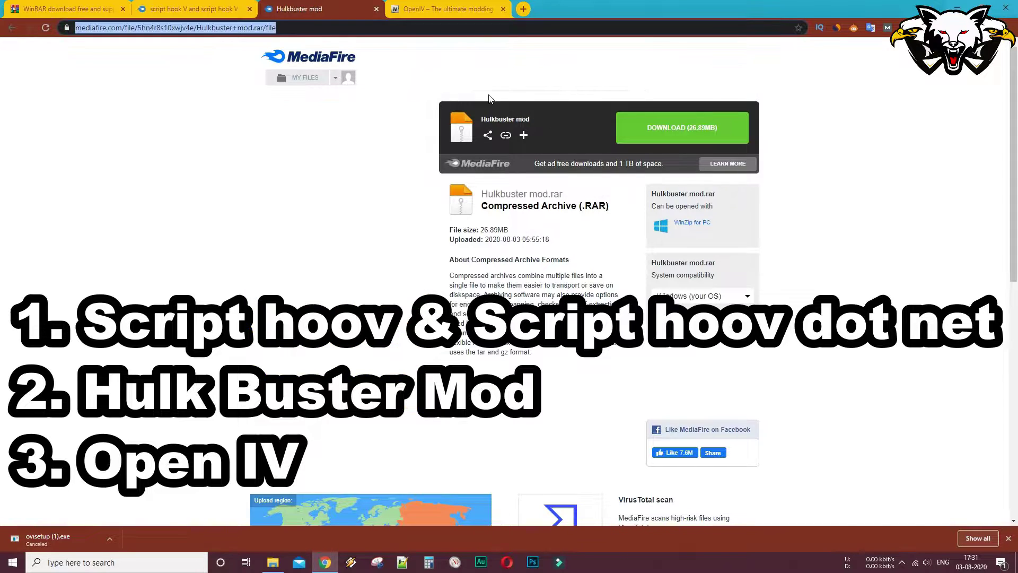
left_click(446, 7)
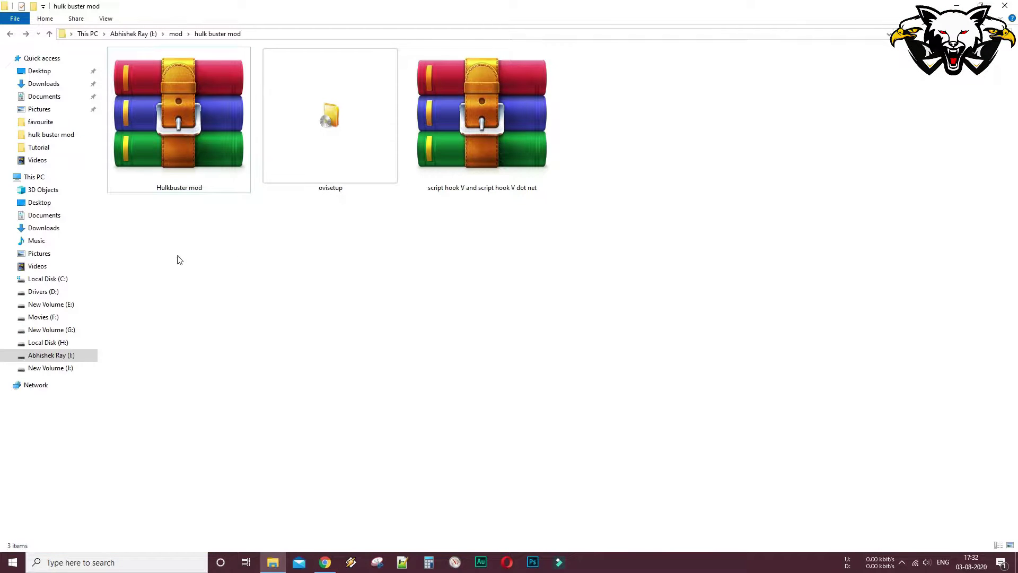
Check the combined properties of the Hulkbuster mod, ovisetup, and script hook V and script hook V dot net files.
left_click_drag(159, 266, 494, 126)
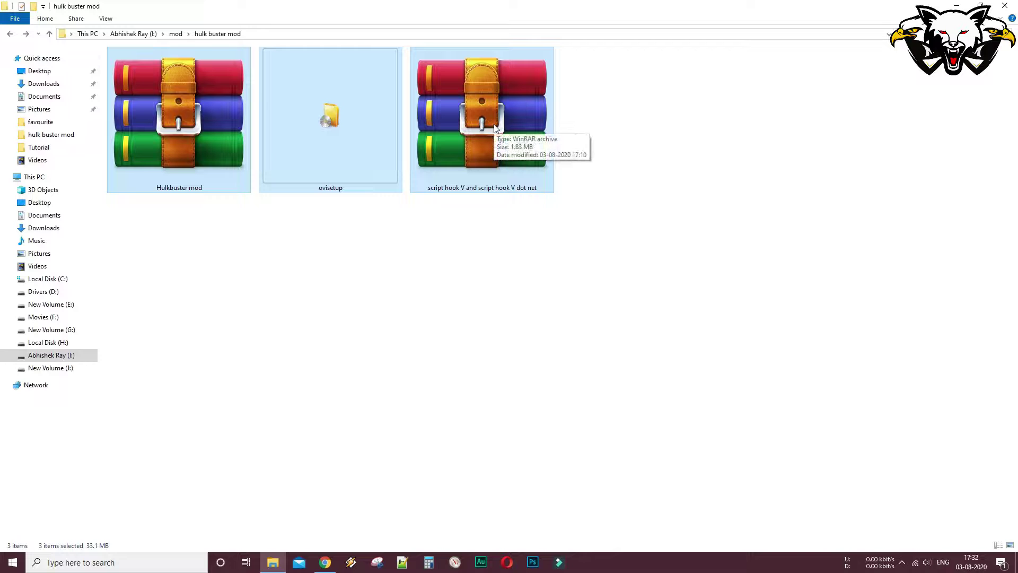
left_click(443, 258)
left_click_drag(177, 221, 495, 47)
right_click(498, 101)
left_click(510, 277)
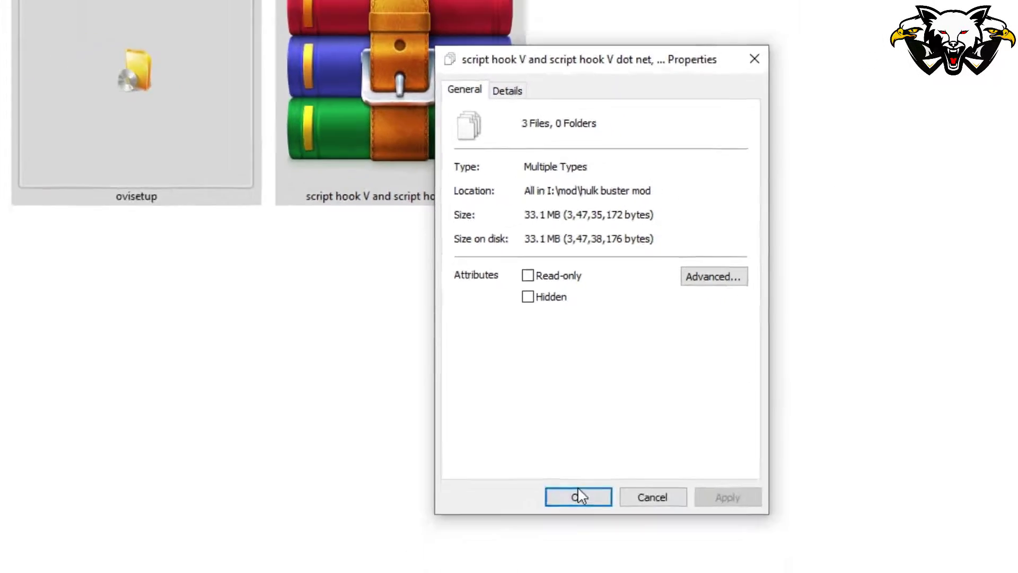
left_click(580, 495)
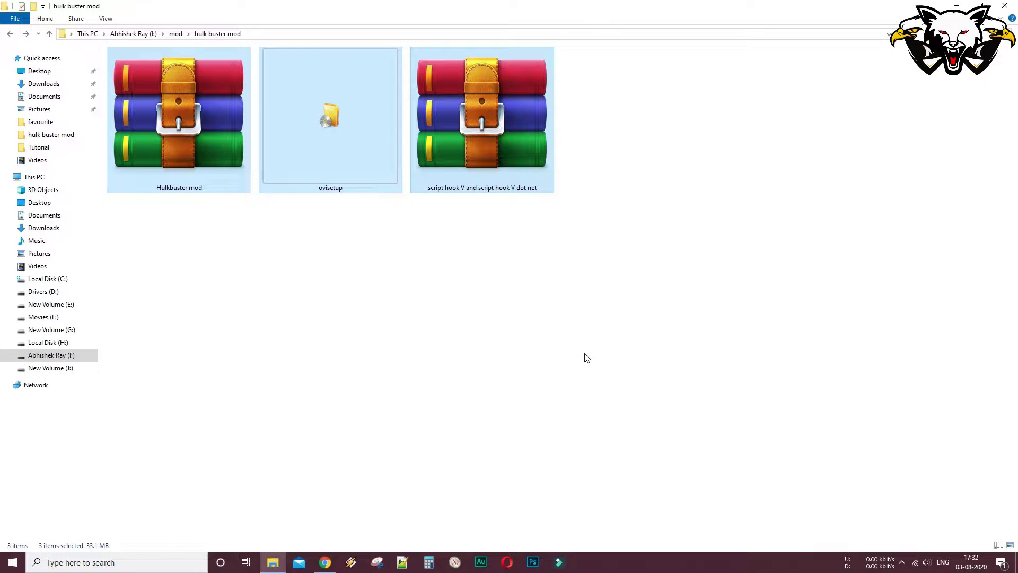
left_click(587, 358)
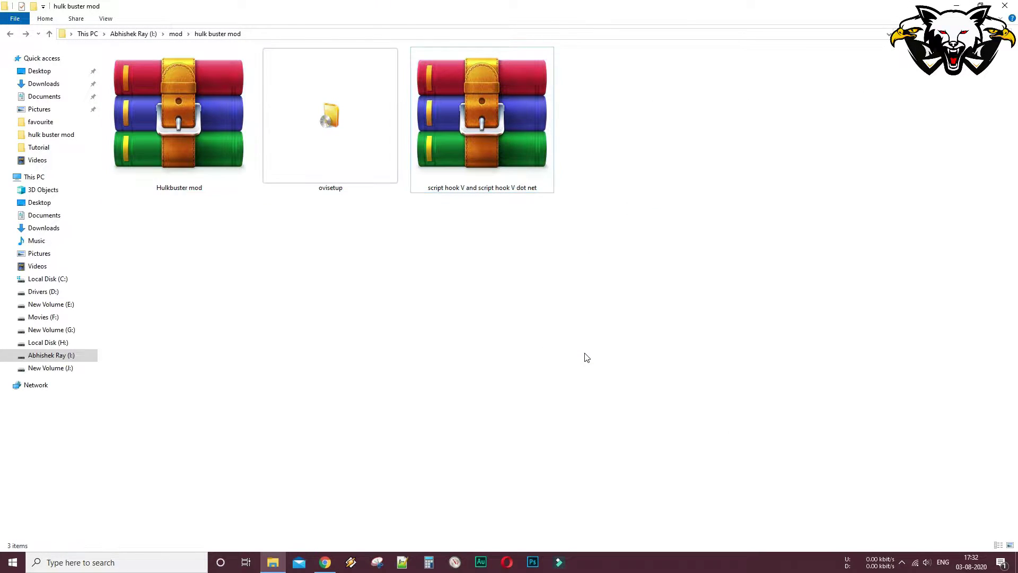
Extract the script hook V and script hook V dot net archive and the Hulkbuster mod archive into the current folder.
right_click(504, 181)
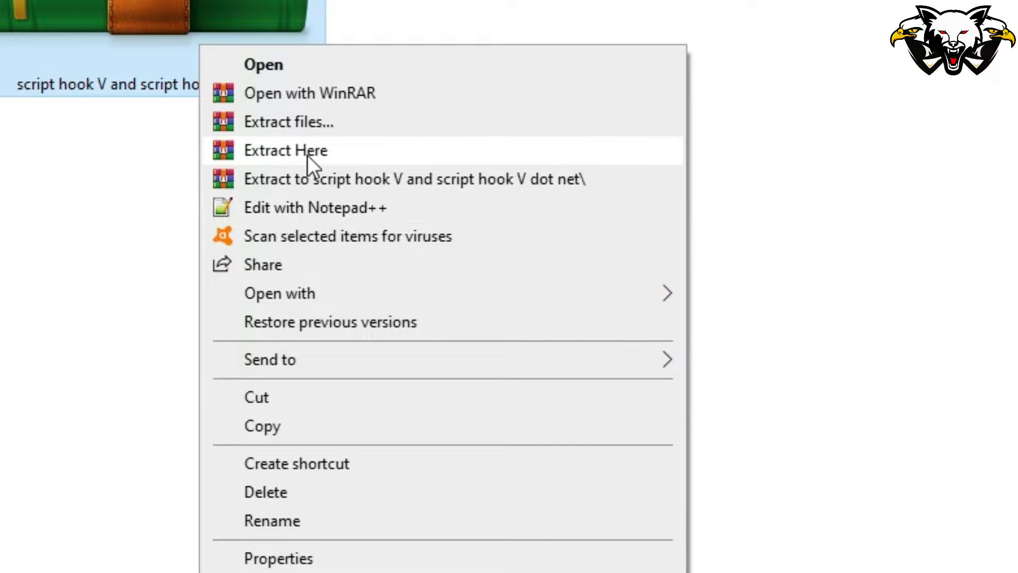
left_click(307, 155)
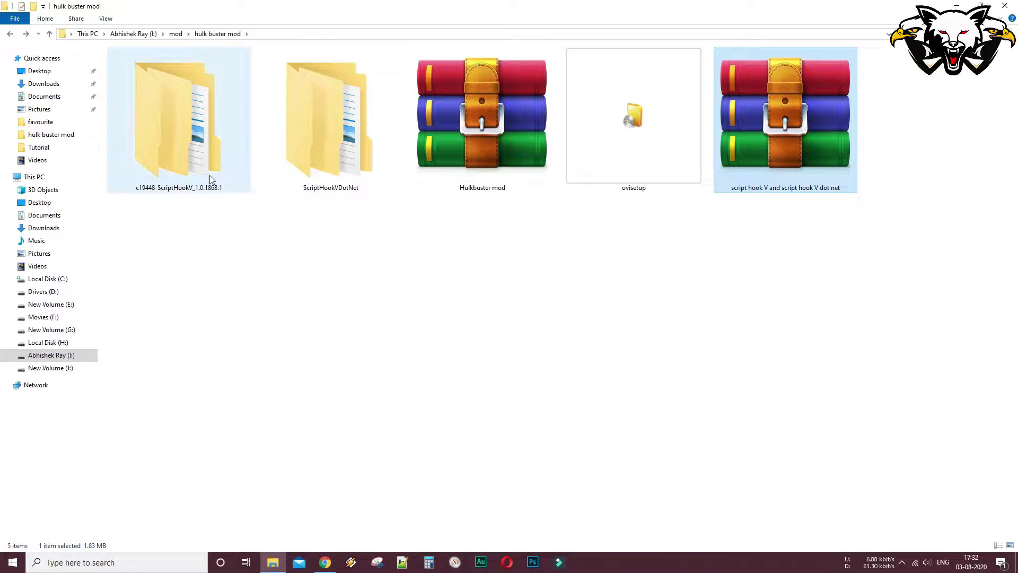
left_click_drag(172, 216, 341, 149)
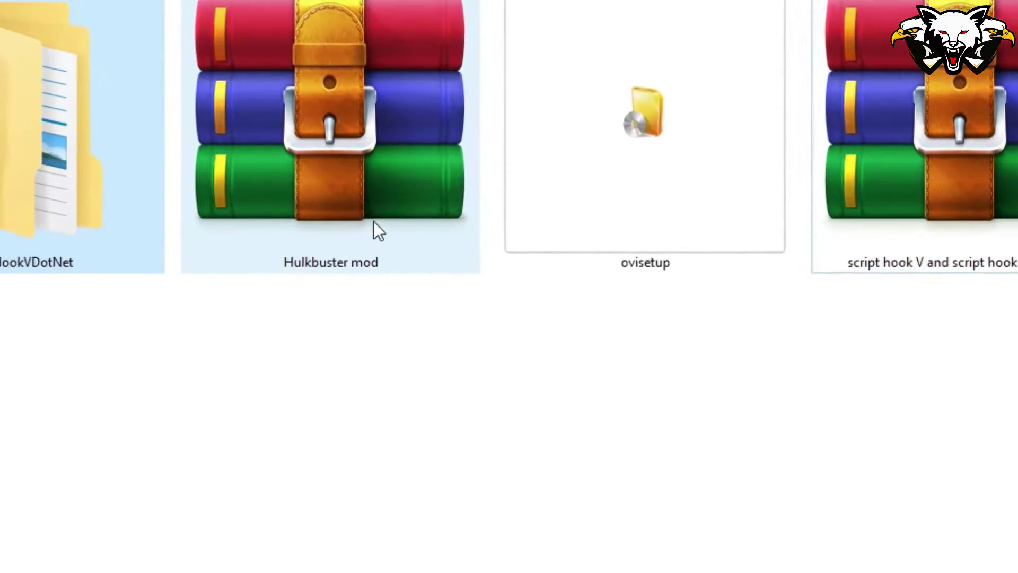
right_click(376, 227)
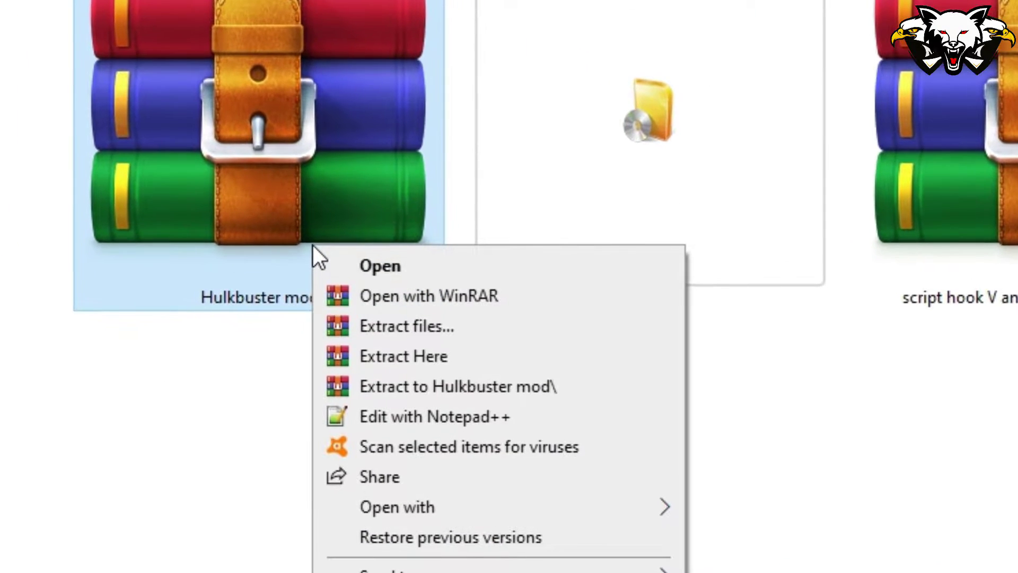
left_click(480, 317)
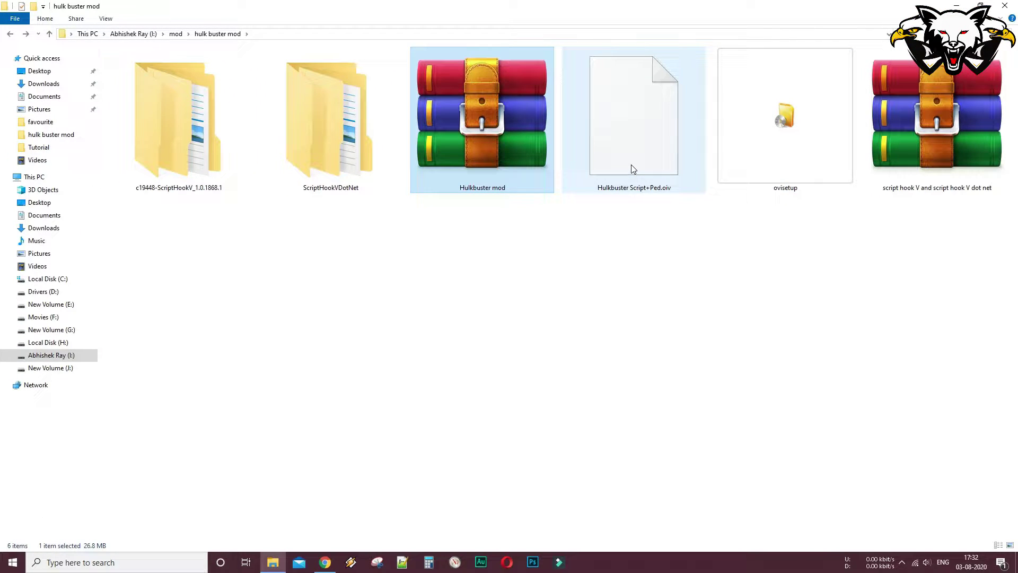
left_click(633, 169)
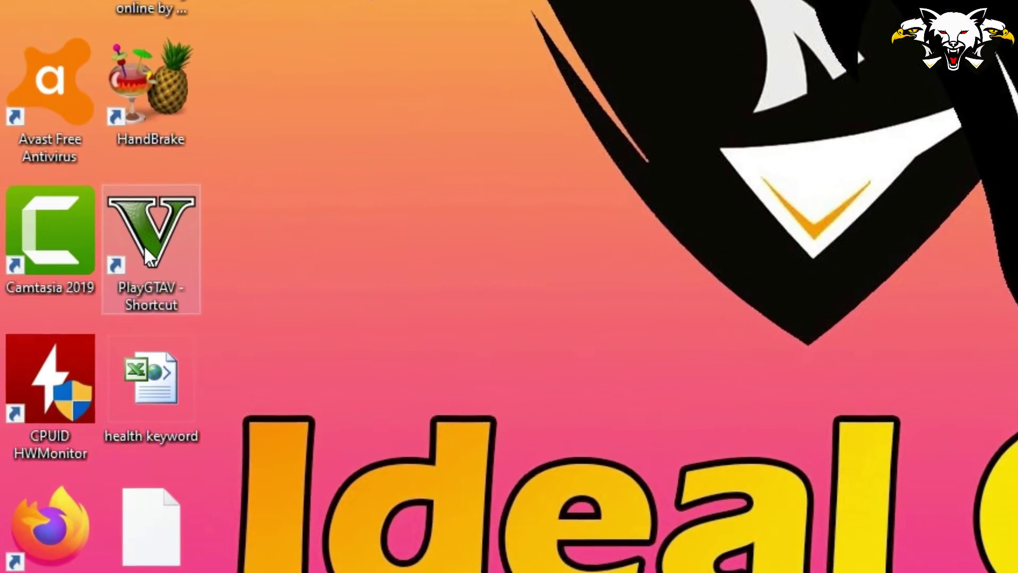
Open the PlayGTAV shortcut's file location and arrange the Grand Theft Auto V and hulk buster mod folder windows side by side.
right_click(63, 370)
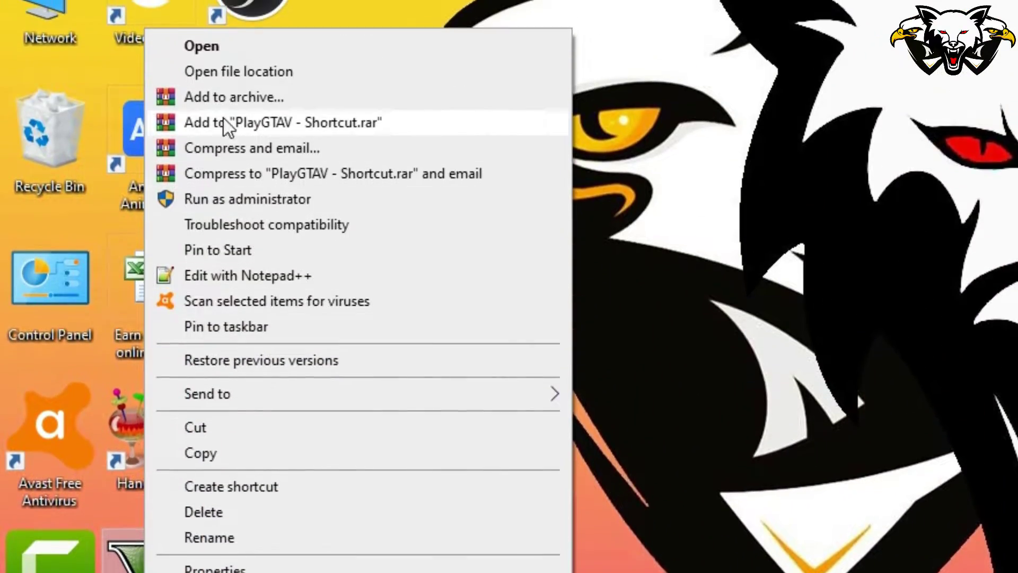
left_click(239, 72)
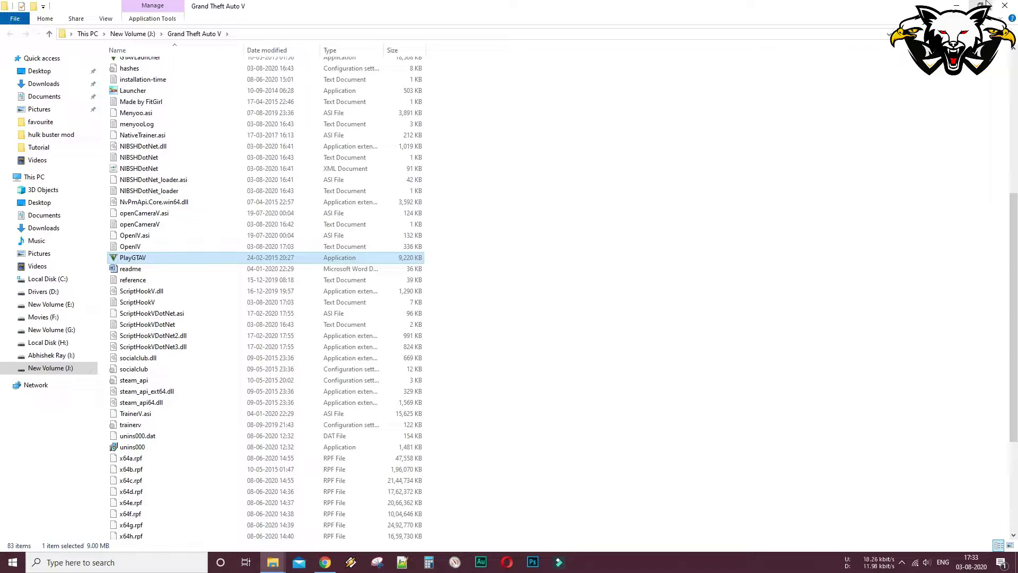
left_click(981, 5)
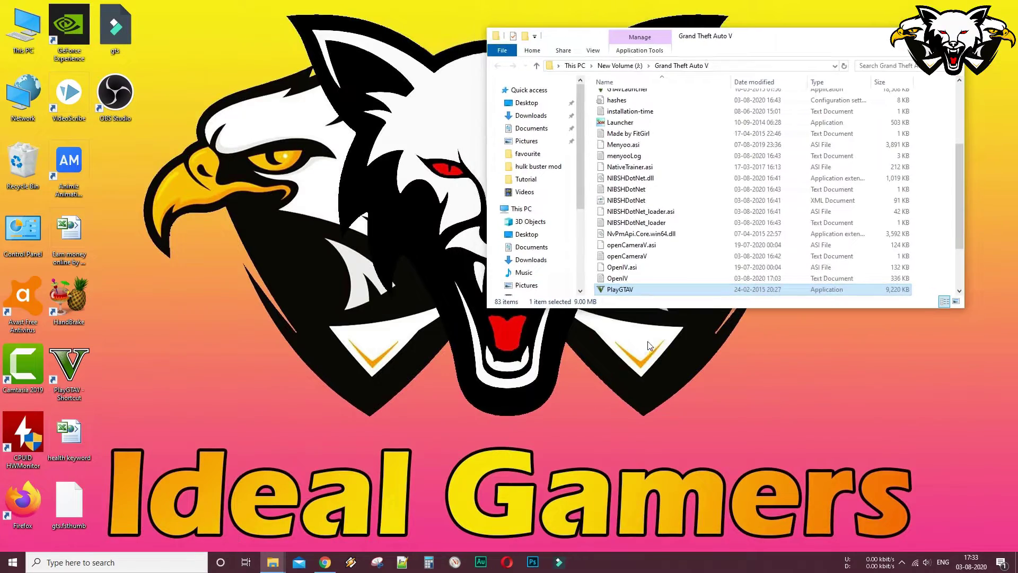
double_click(655, 310)
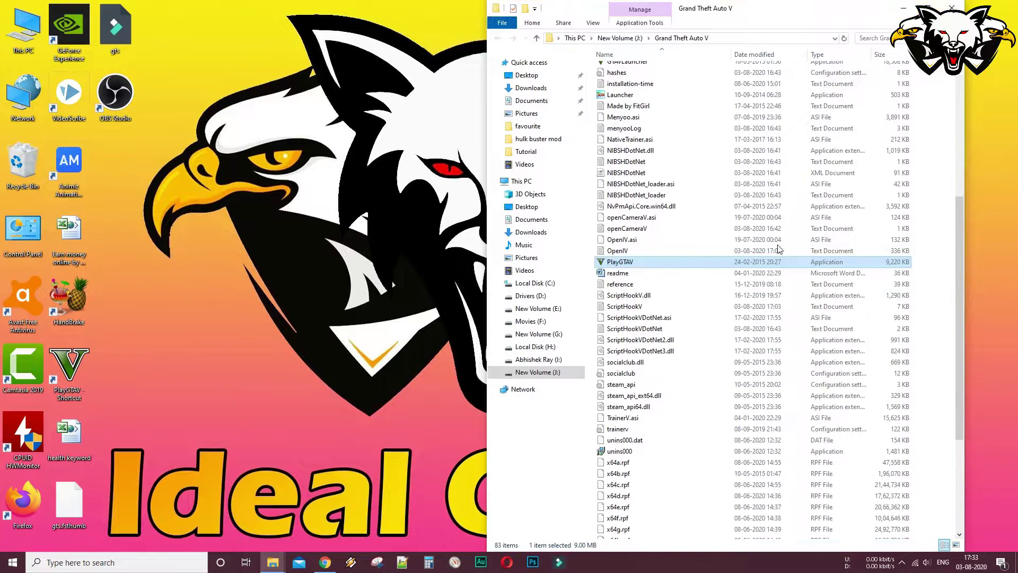
left_click_drag(801, 17, 349, 16)
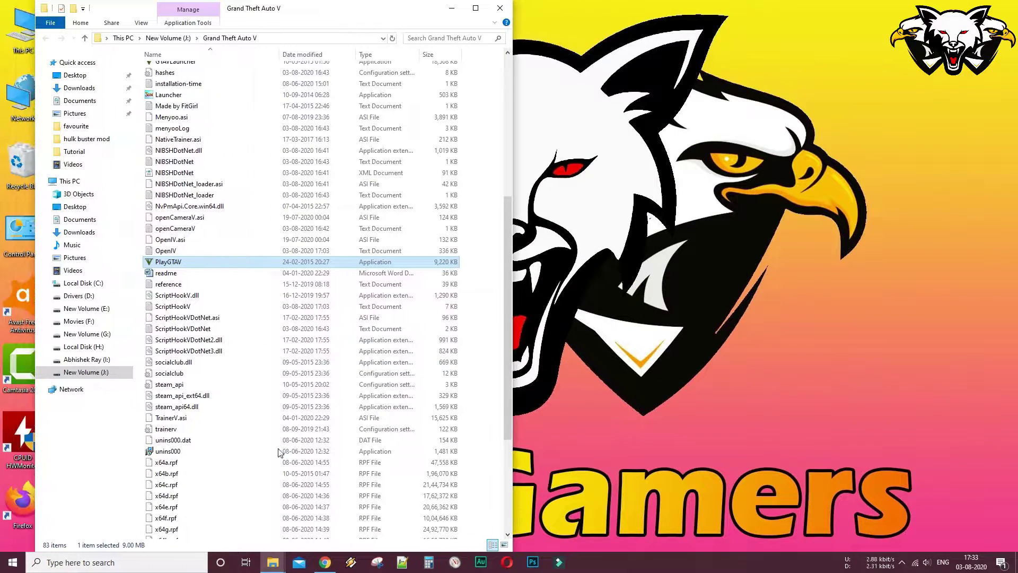
mouse_move(273, 561)
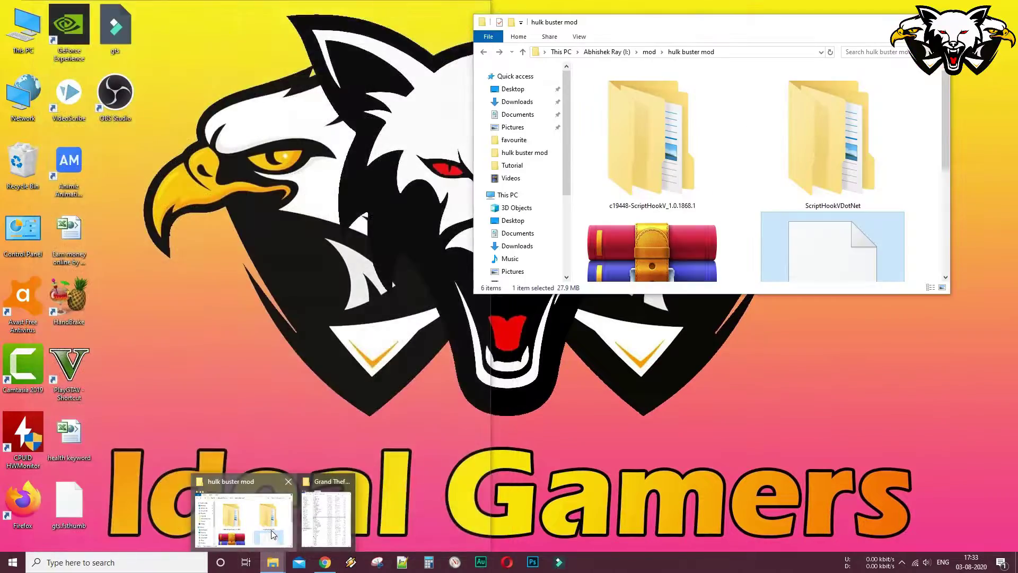
left_click(273, 534)
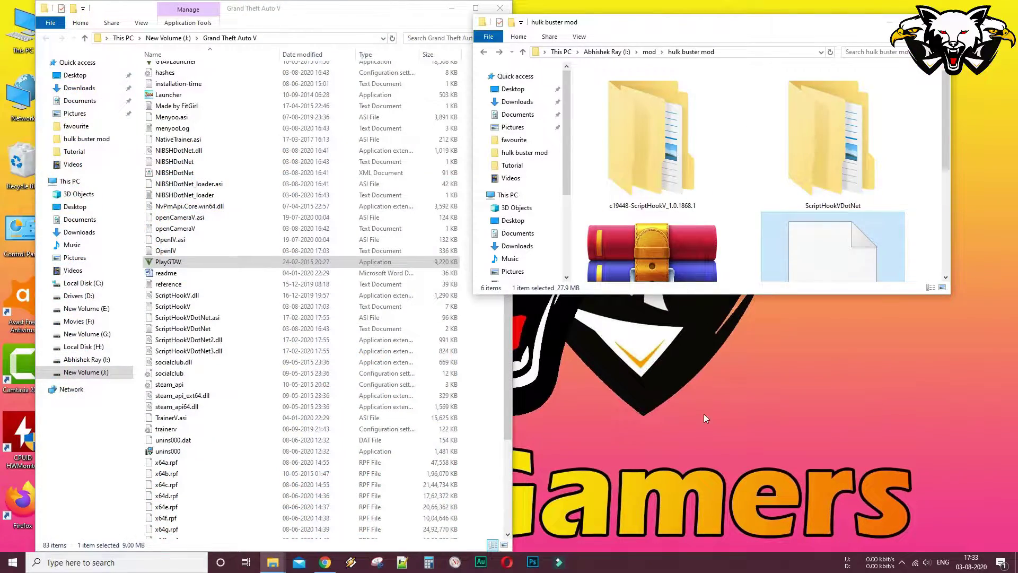
left_click_drag(734, 295, 734, 538)
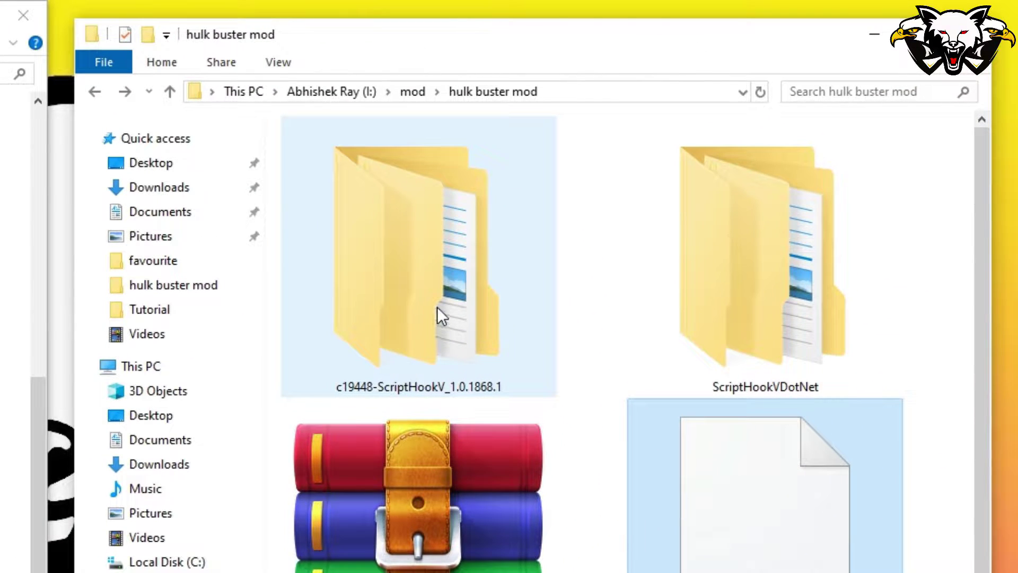
Copy dinput8.dll and ScriptHookV.dll from the extracted ScriptHookV bin folder into the Grand Theft Auto V folder, replacing the existing files.
double_click(437, 306)
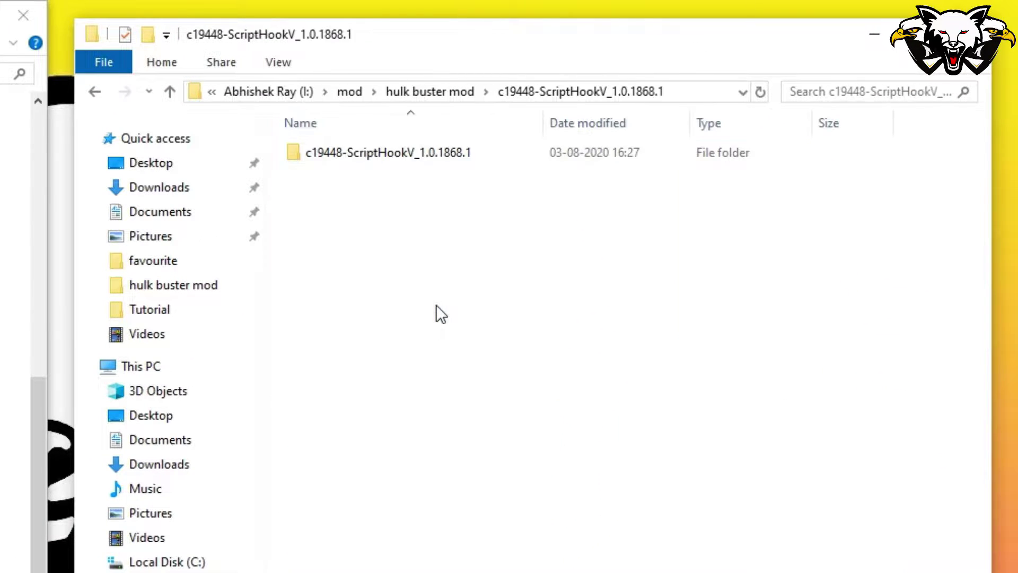
double_click(395, 151)
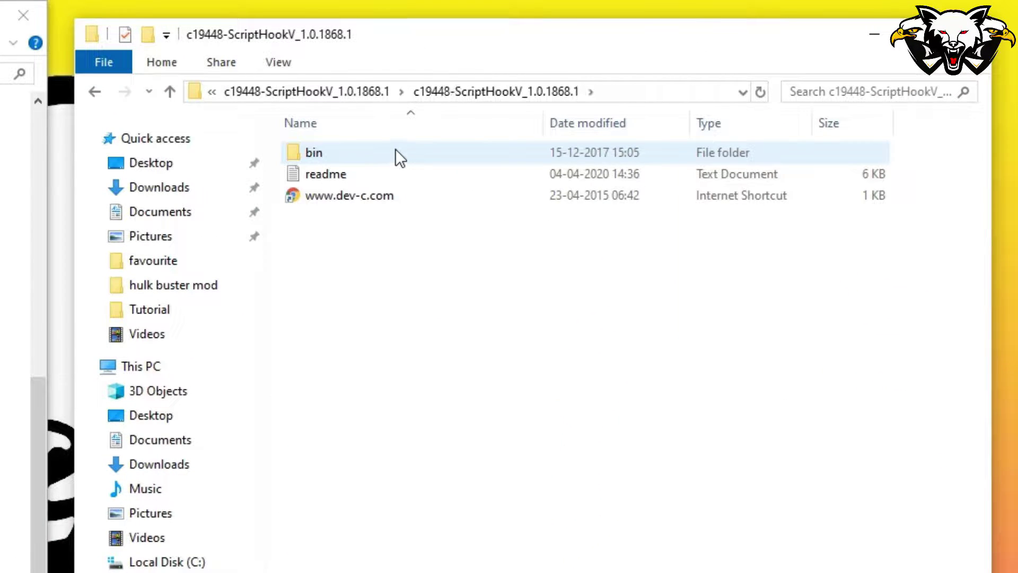
double_click(395, 151)
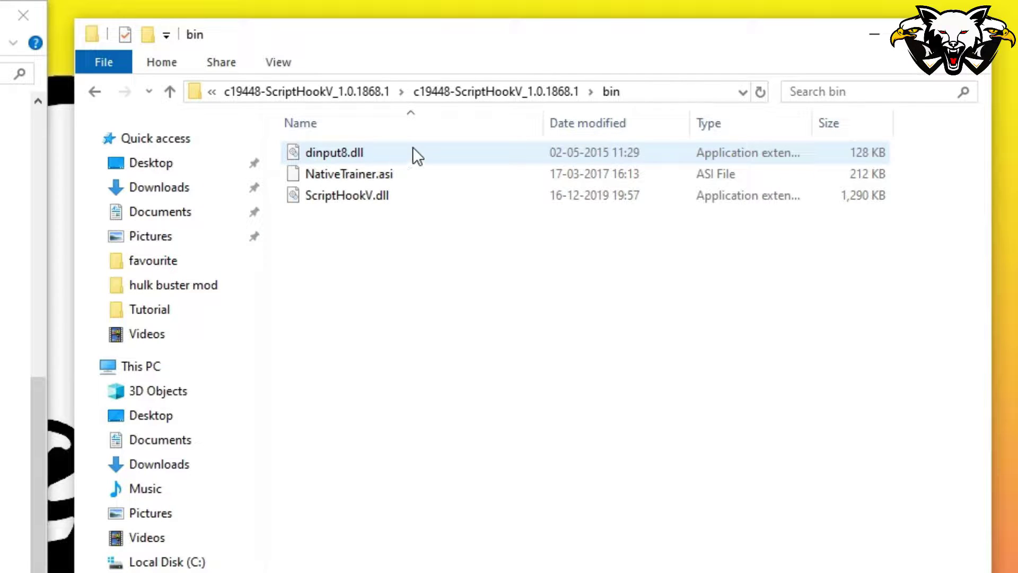
left_click(373, 152)
left_click(395, 196, "ctrl")
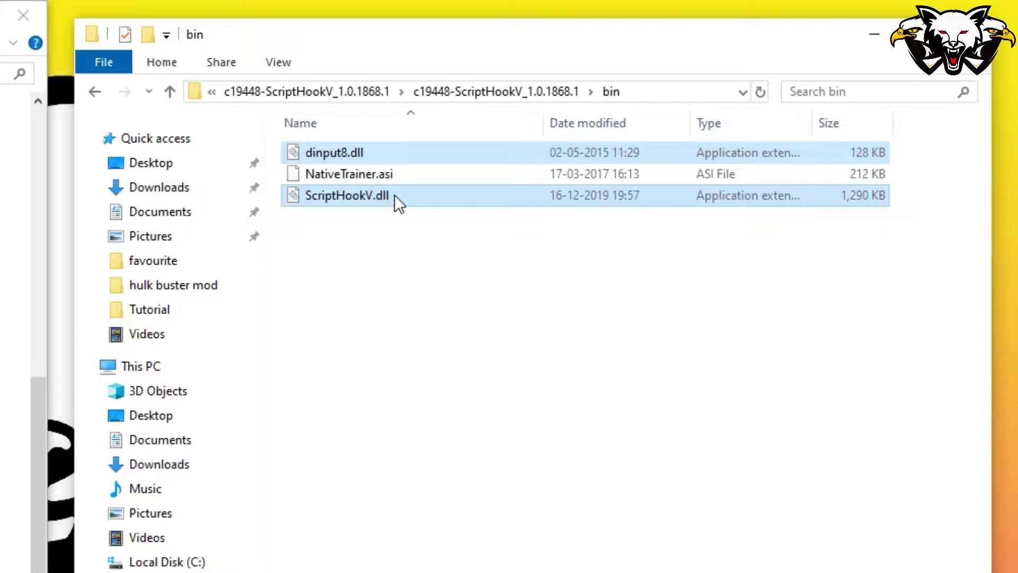
left_click_drag(394, 195, 173, 259)
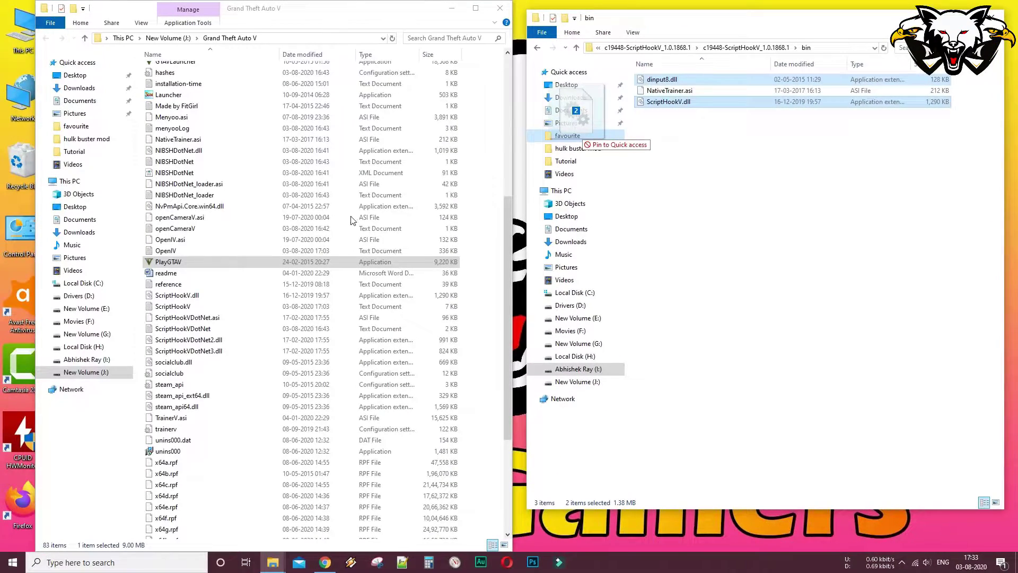
left_click_drag(351, 220, 352, 219)
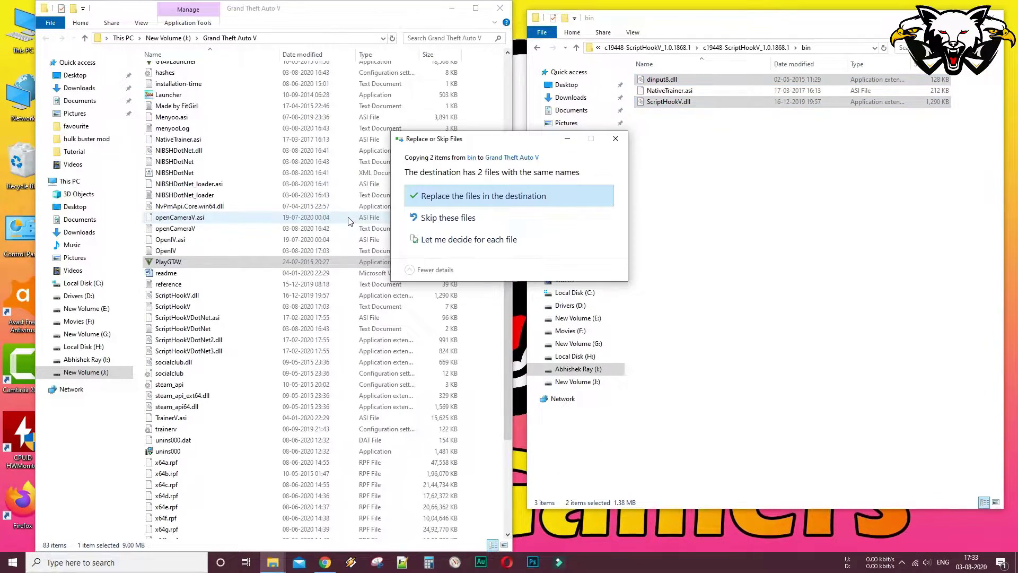
left_click(444, 197)
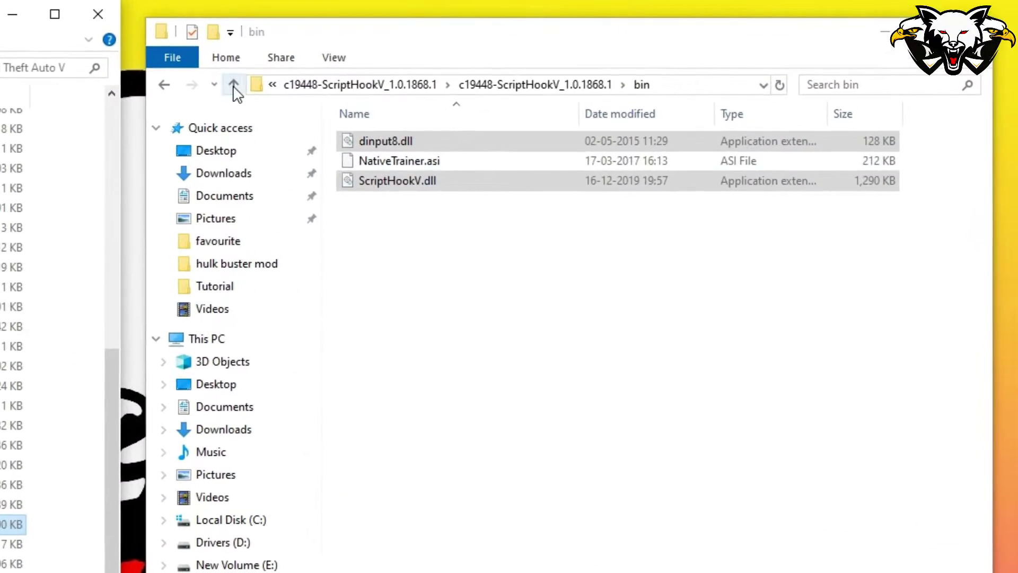
Copy ScriptHookVDotNet.asi, ScriptHookVDotNet2.dll and ScriptHookVDotNet3.dll from the extracted ScriptHookVDotNet folder into the Grand Theft Auto V folder, replacing the existing files.
left_click(576, 48)
left_click(234, 85)
left_click(234, 85)
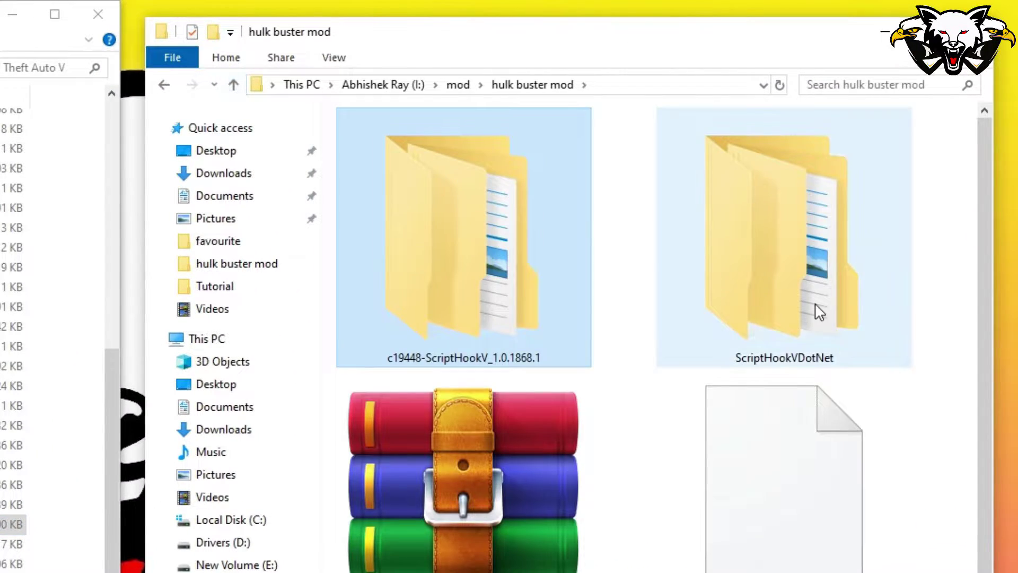
double_click(813, 256)
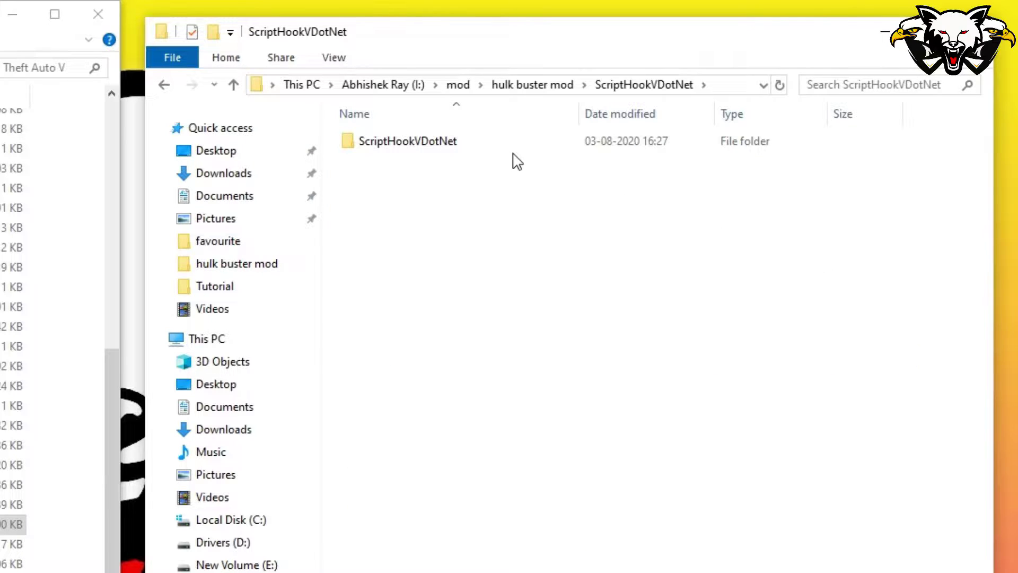
double_click(474, 144)
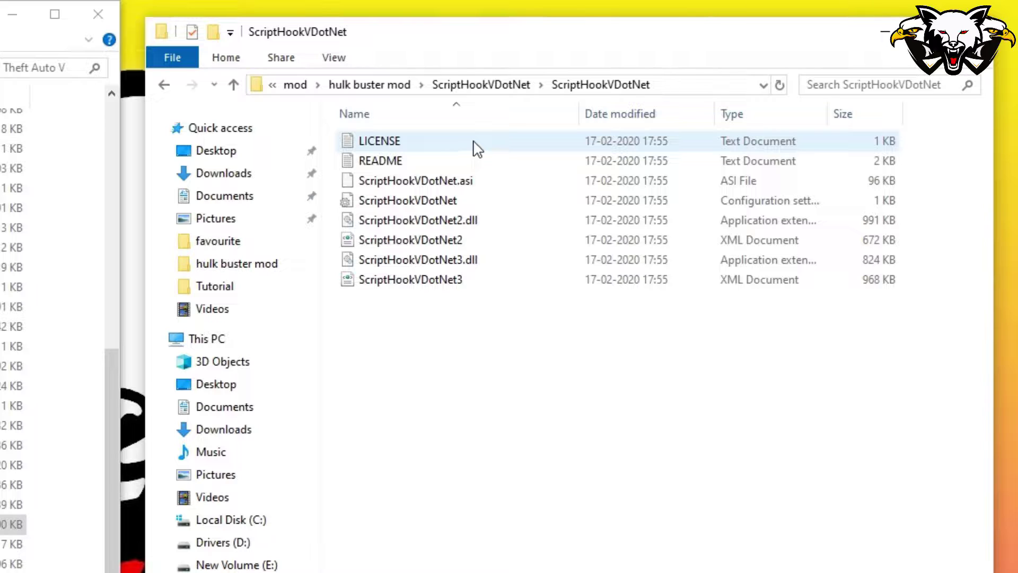
left_click(491, 180)
left_click(484, 220, "ctrl")
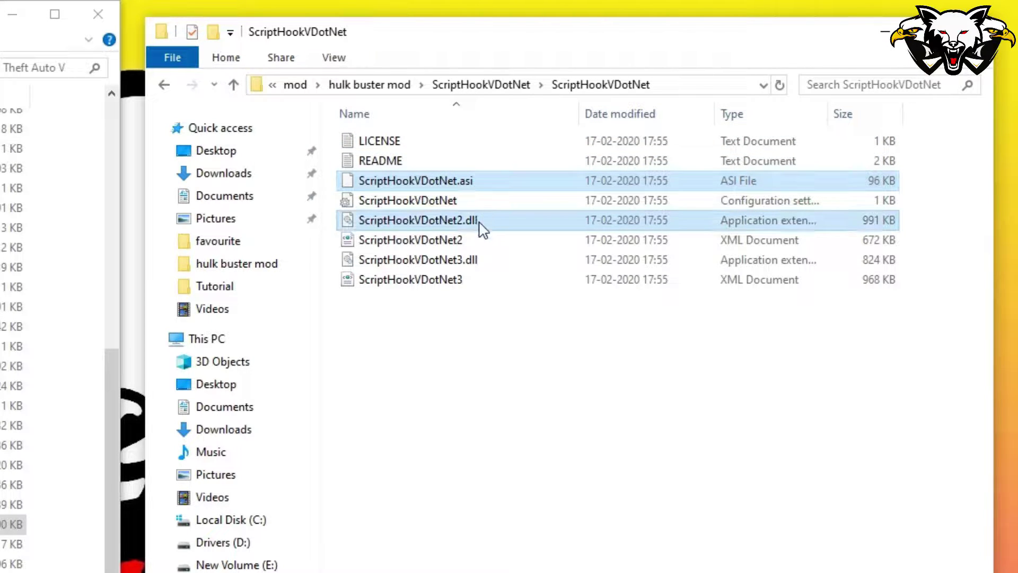
left_click(480, 260, "ctrl")
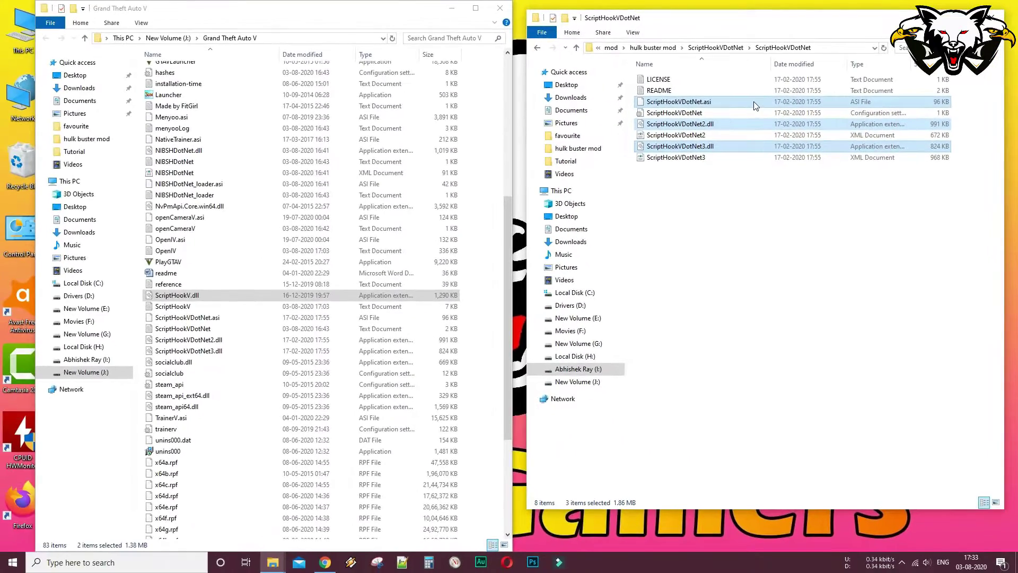
left_click_drag(721, 120, 239, 172)
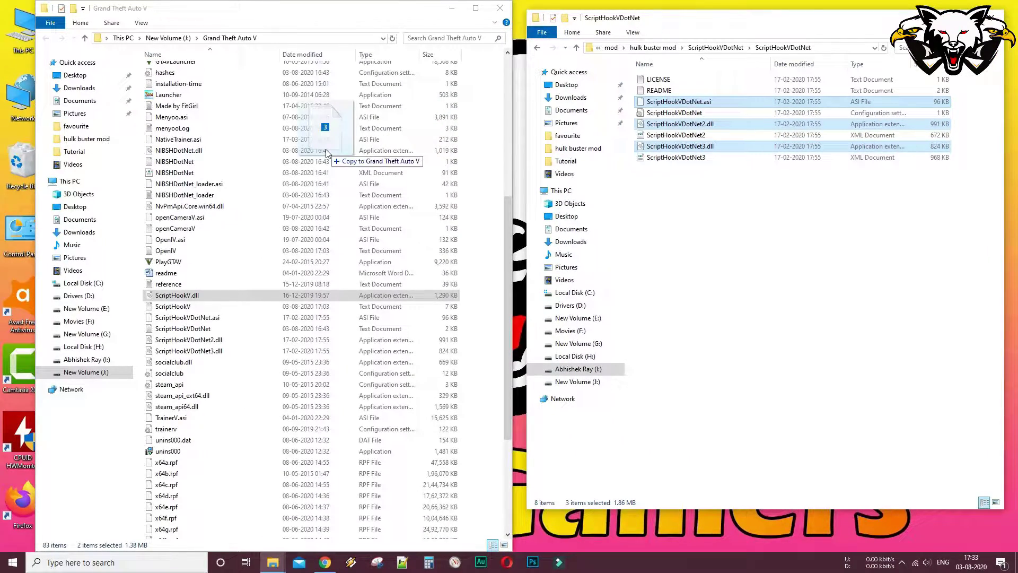
left_click_drag(326, 154, 326, 155)
left_click(485, 196)
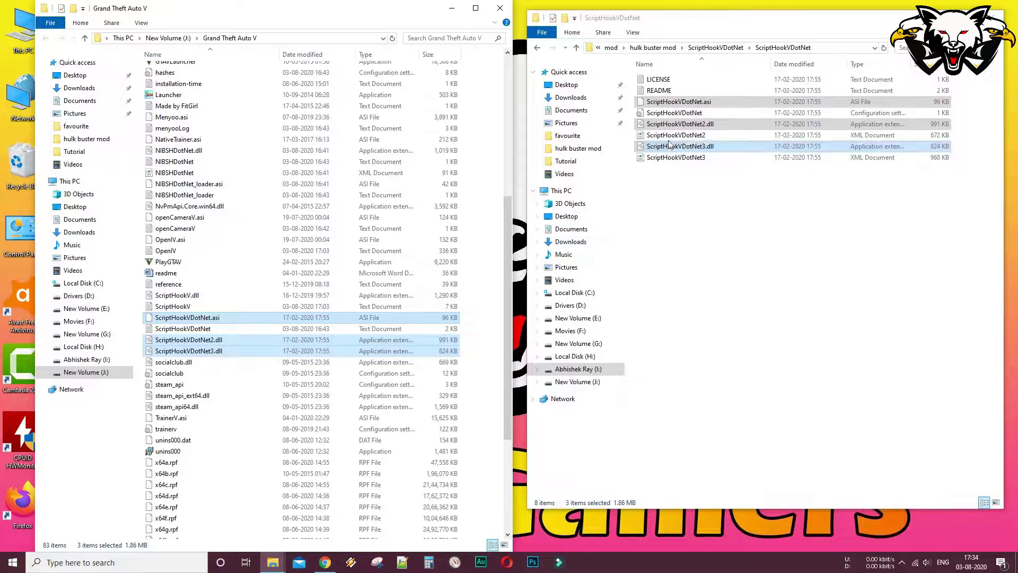
Return to the hulk buster mod folder, close the Grand Theft Auto V folder window and maximize the remaining one.
left_click(578, 48)
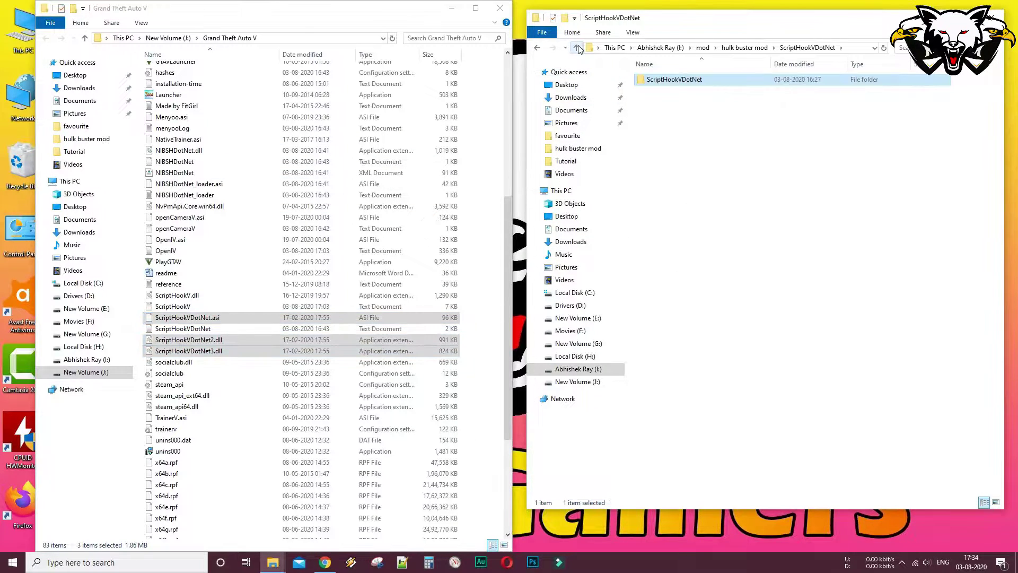
left_click(577, 48)
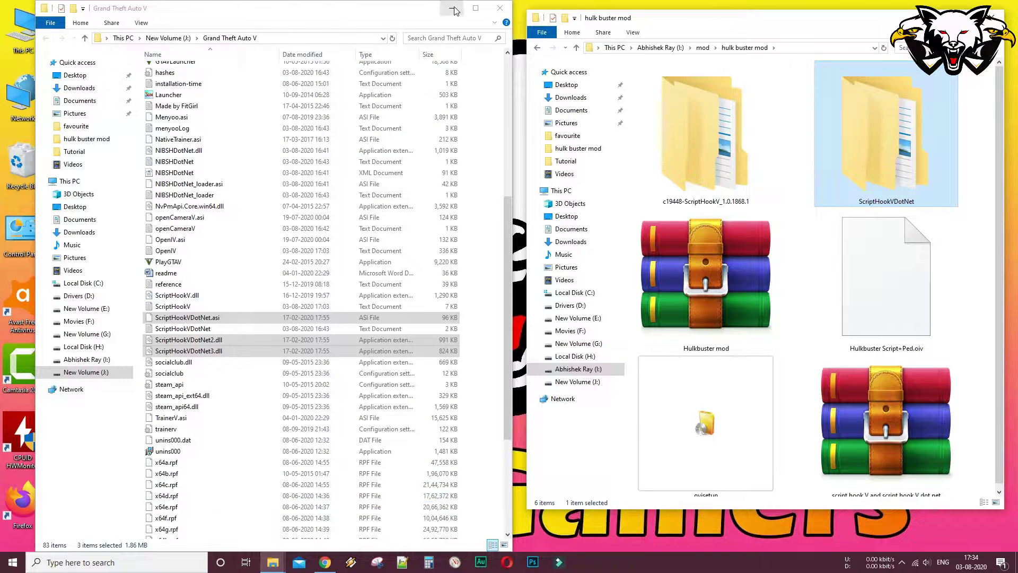
left_click(499, 8)
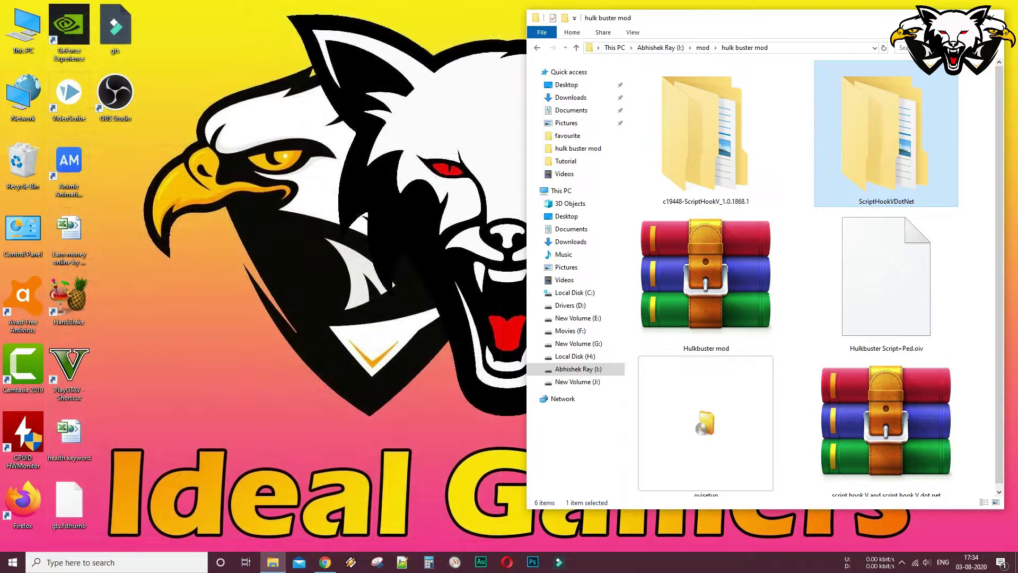
key("super+Up")
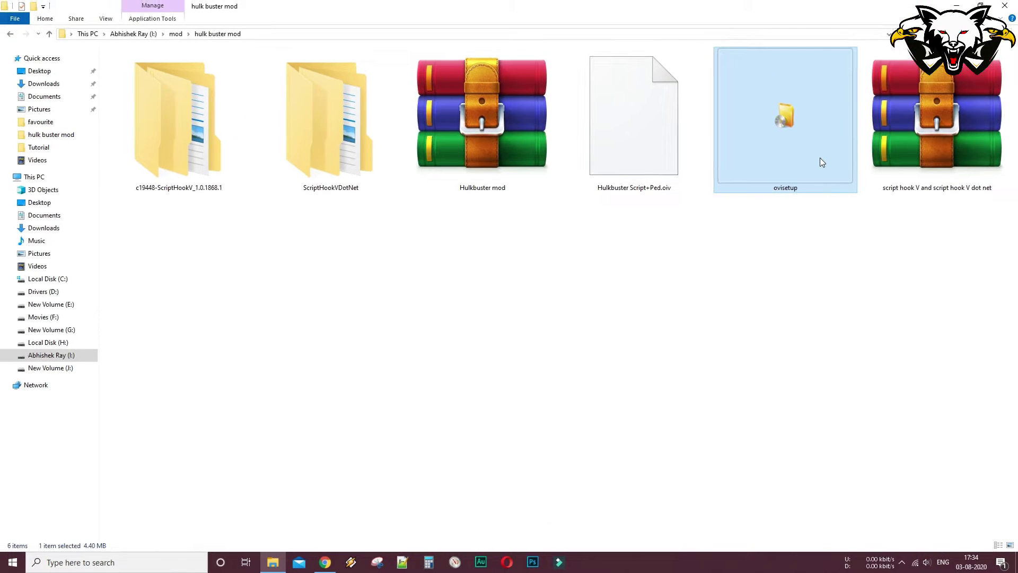
Install OpenIV on this computer with ovisetup, using English, accepting the license terms and keeping the desktop icon option.
double_click(820, 159)
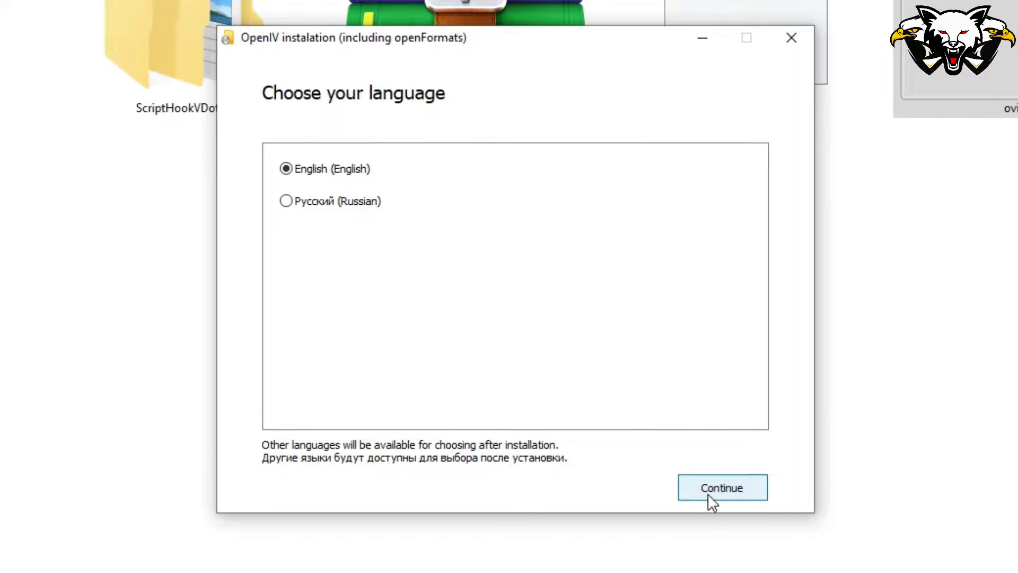
left_click(709, 493)
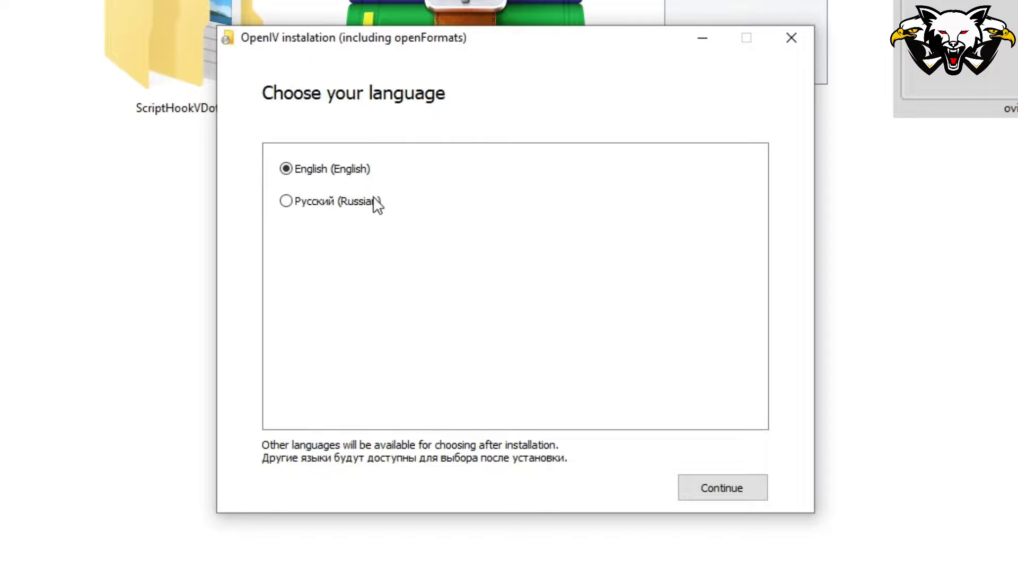
left_click(736, 494)
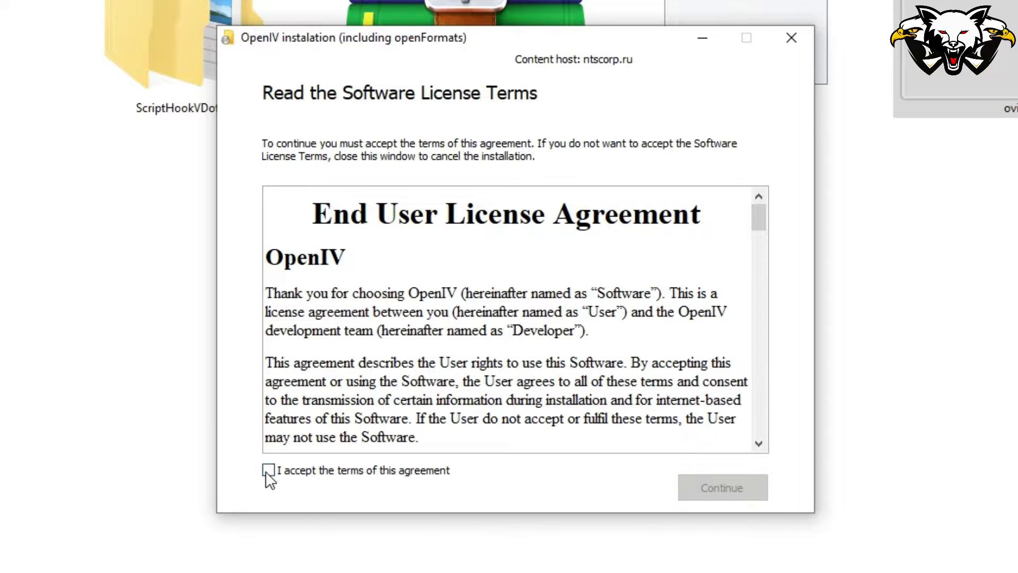
left_click(267, 470)
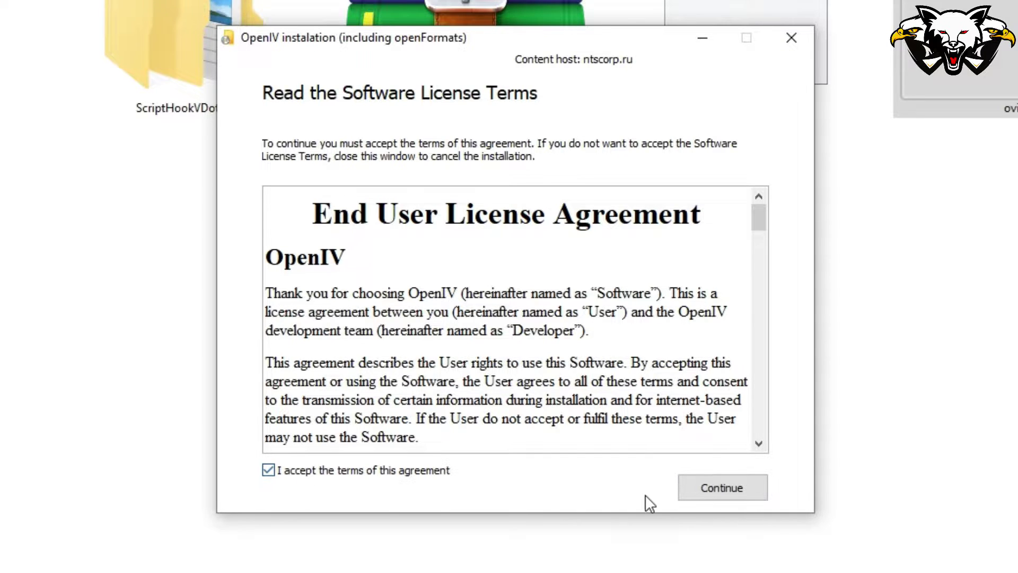
left_click(727, 488)
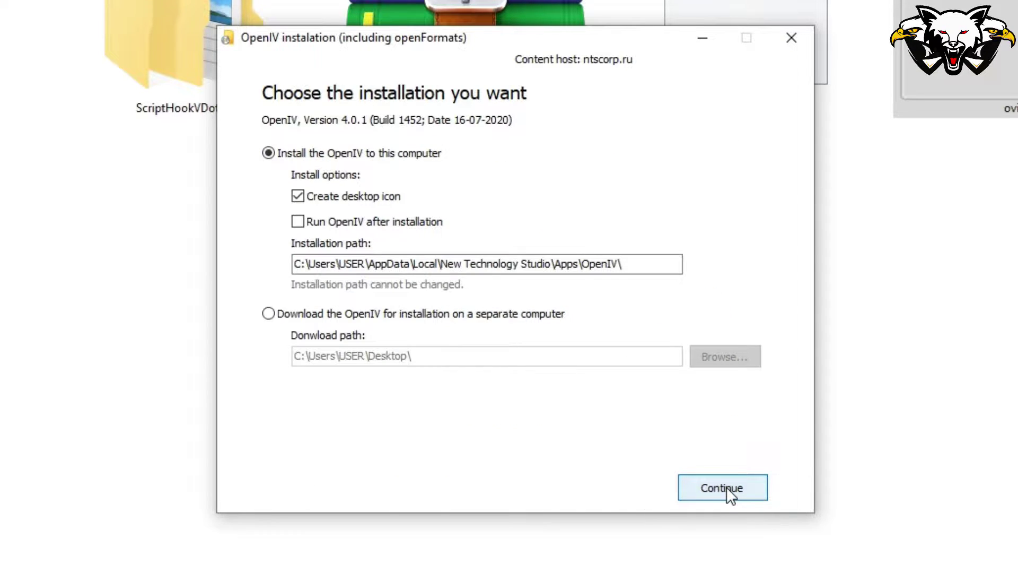
left_click(728, 491)
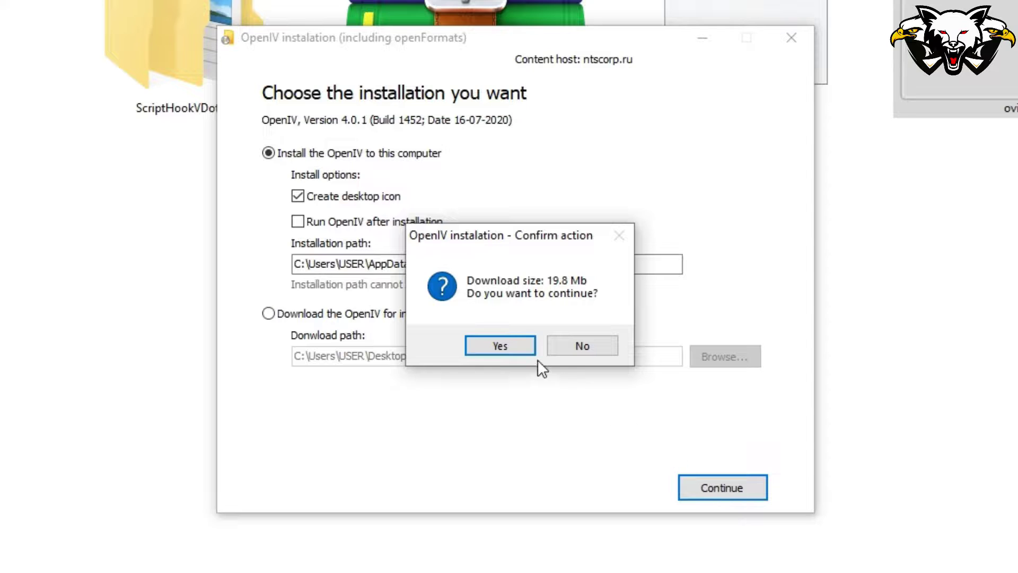
left_click(511, 351)
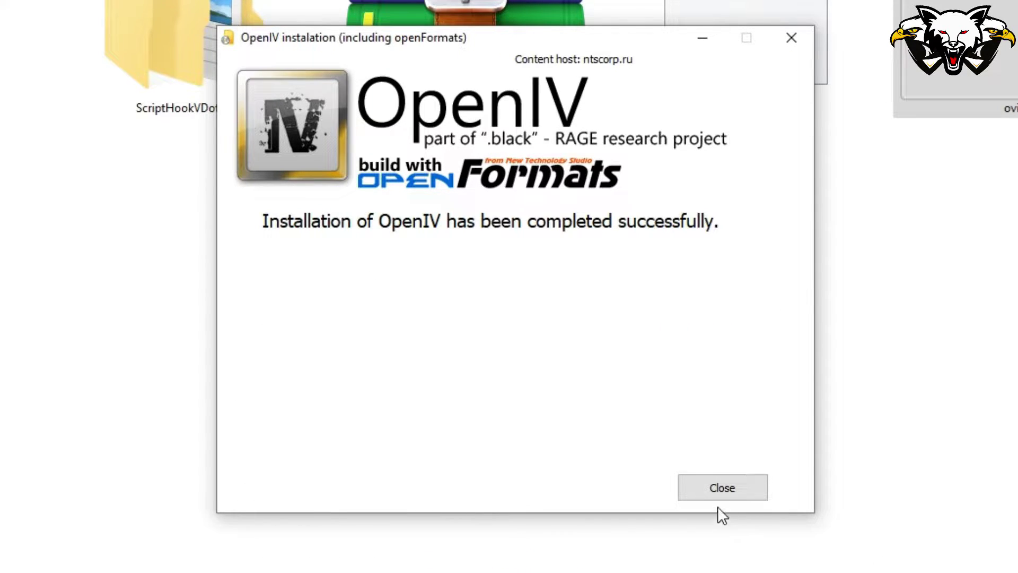
left_click(719, 488)
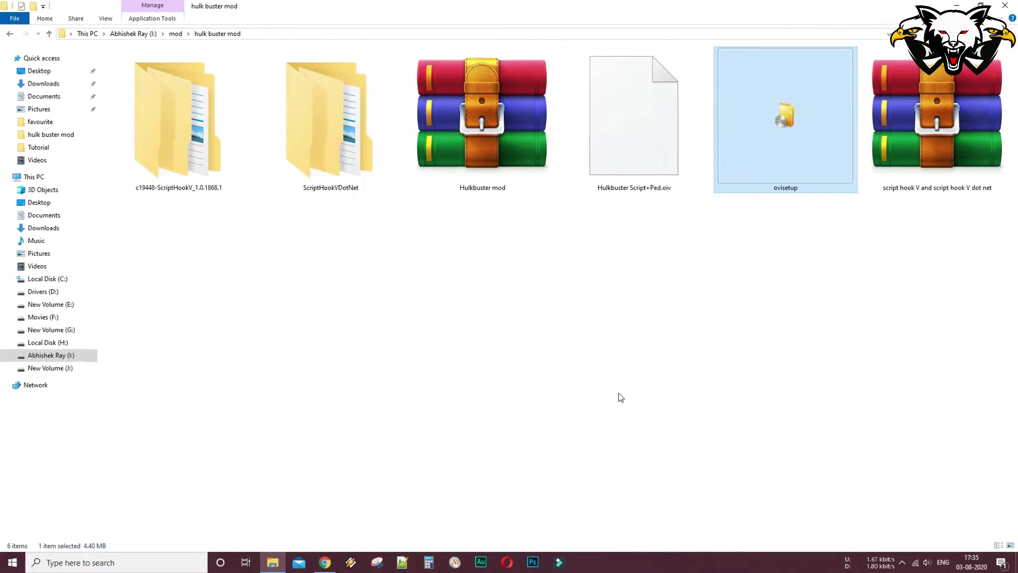
Launch OpenIV from the desktop and choose the Windows version of Grand Theft Auto V.
left_click(960, 6)
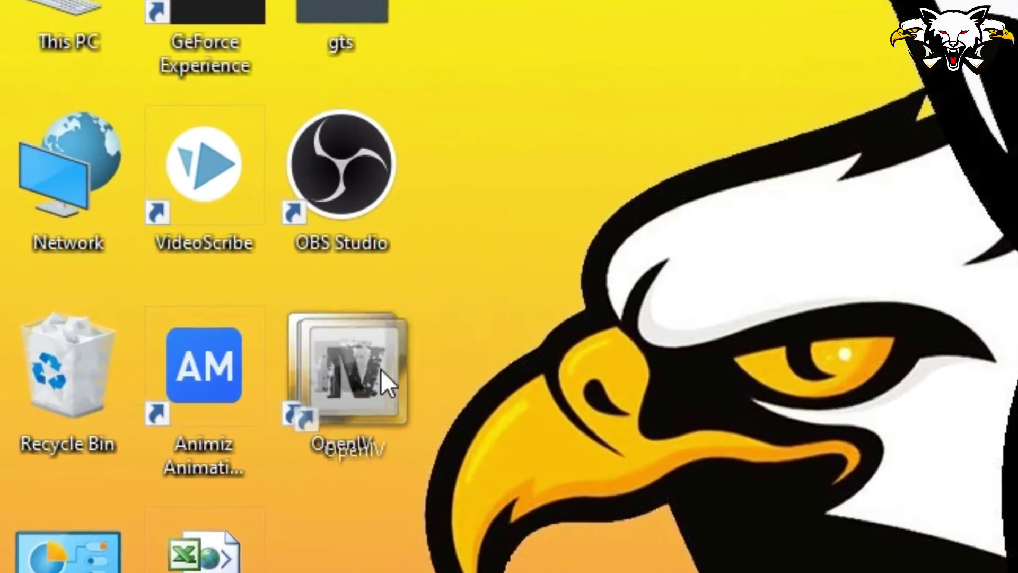
left_click(125, 161)
left_click(338, 356)
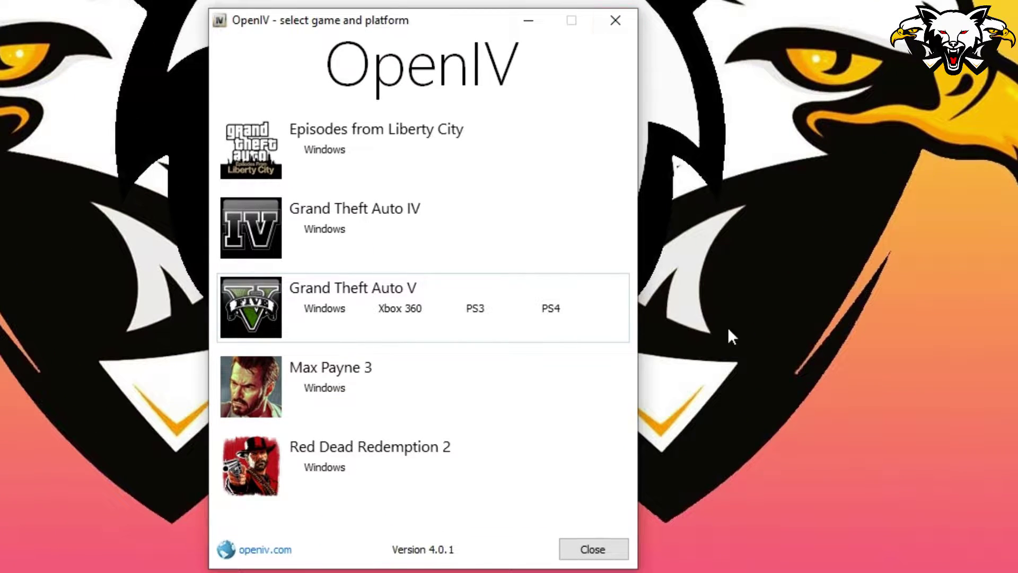
left_click(316, 315)
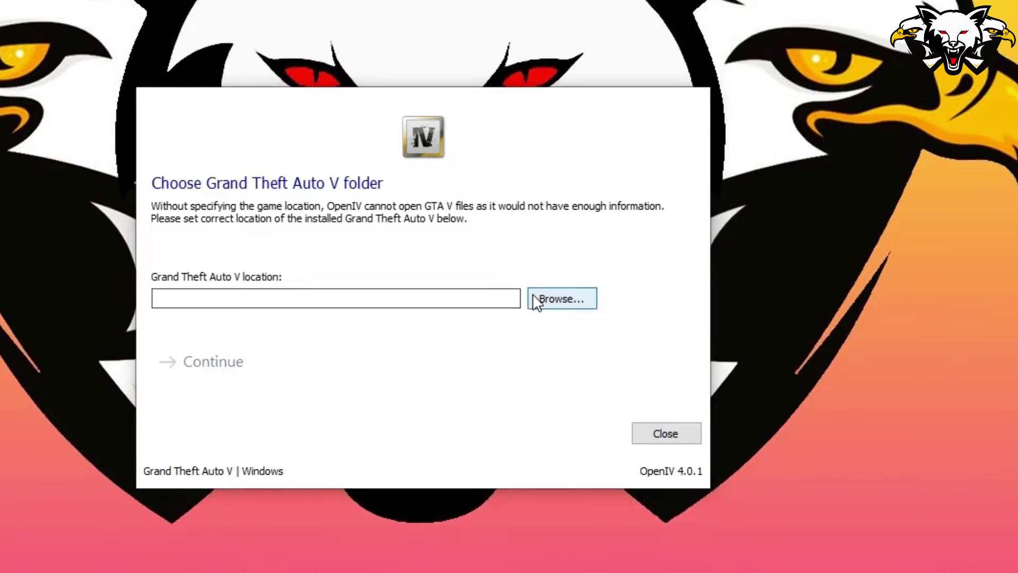
Set the game location to J:\Grand Theft Auto V\, continue past the backup reminder and decline the OpenIV welcome video.
left_click(554, 304)
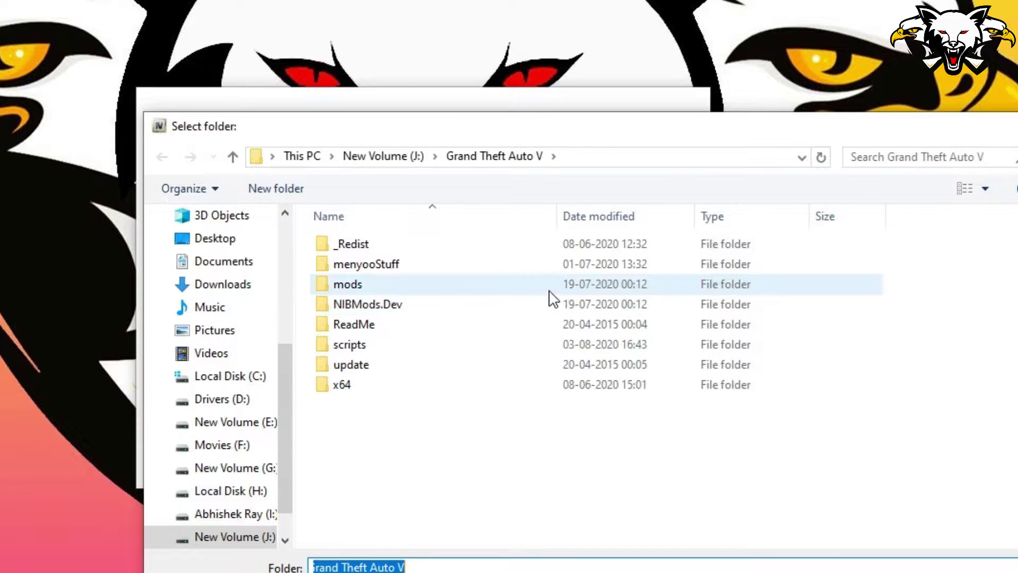
left_click(228, 536)
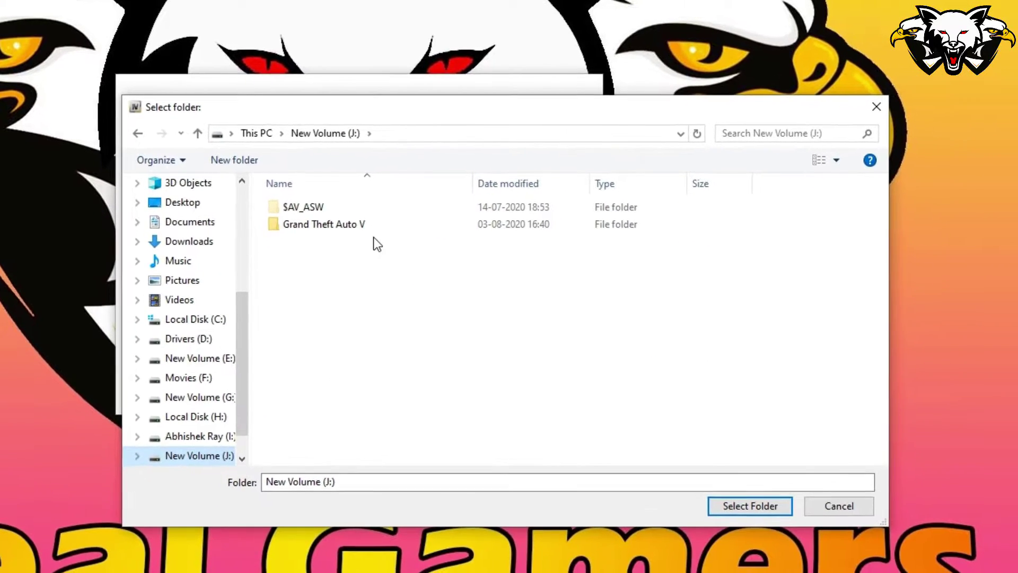
left_click(371, 229)
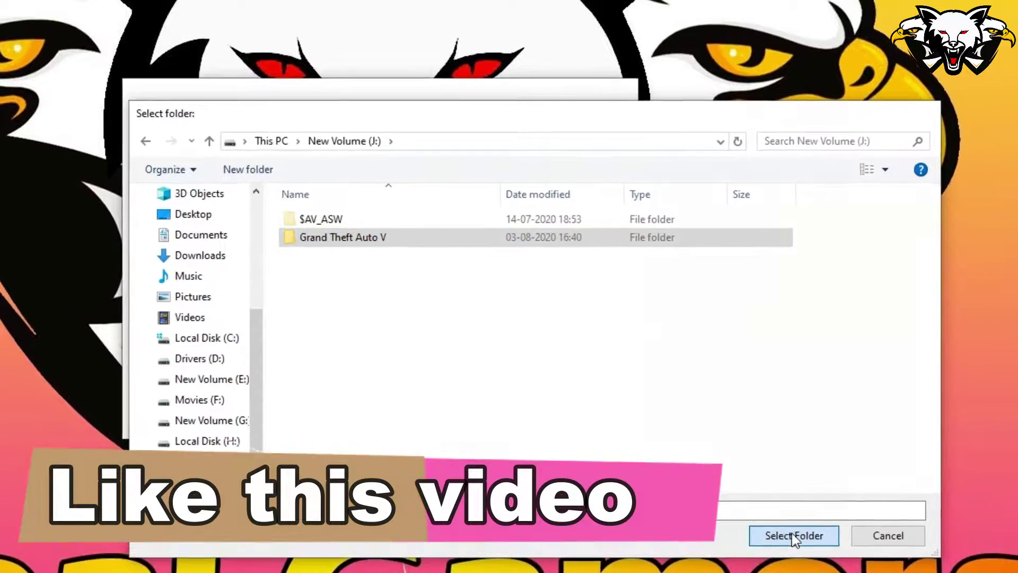
left_click(750, 507)
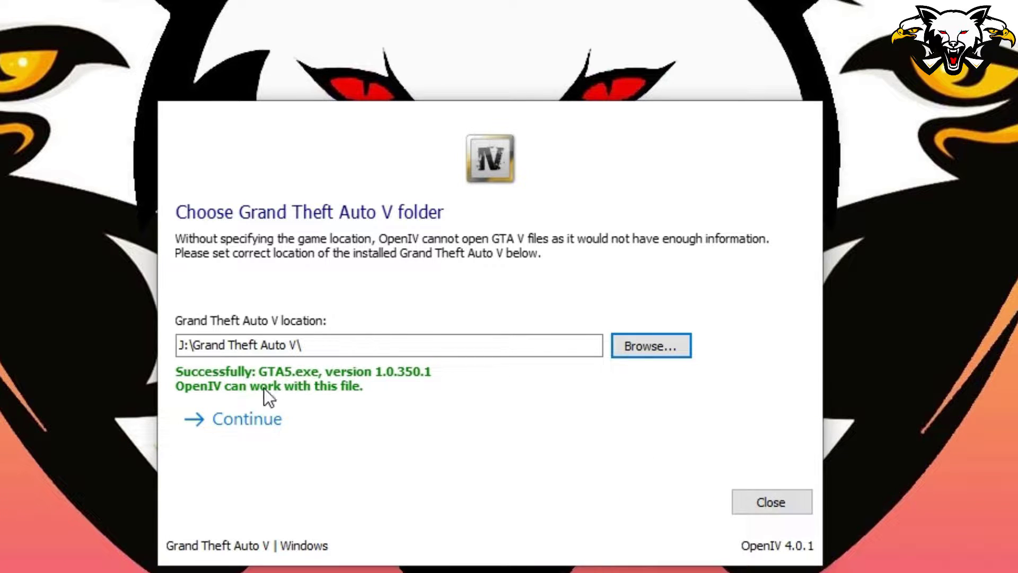
left_click(245, 422)
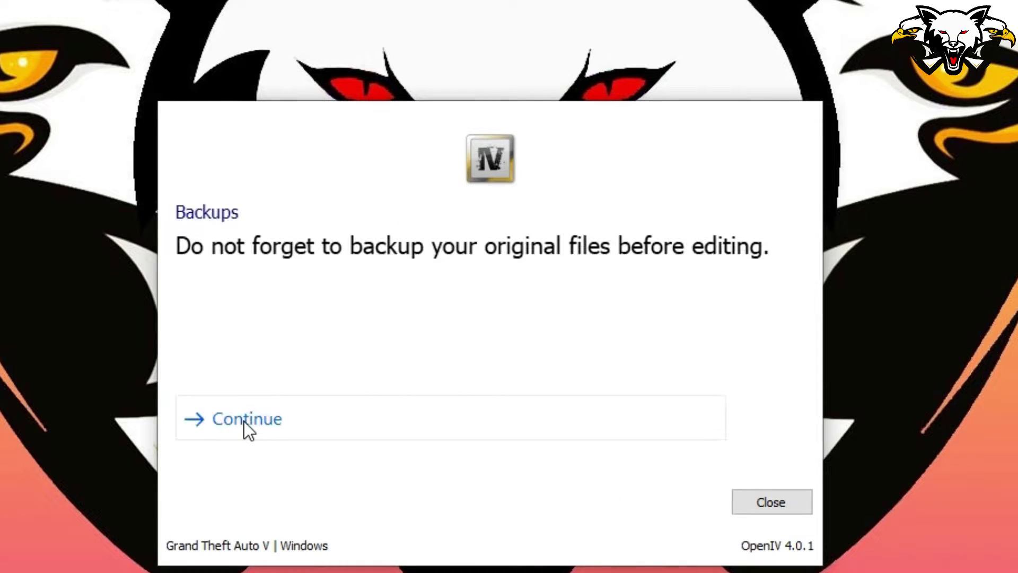
left_click(244, 421)
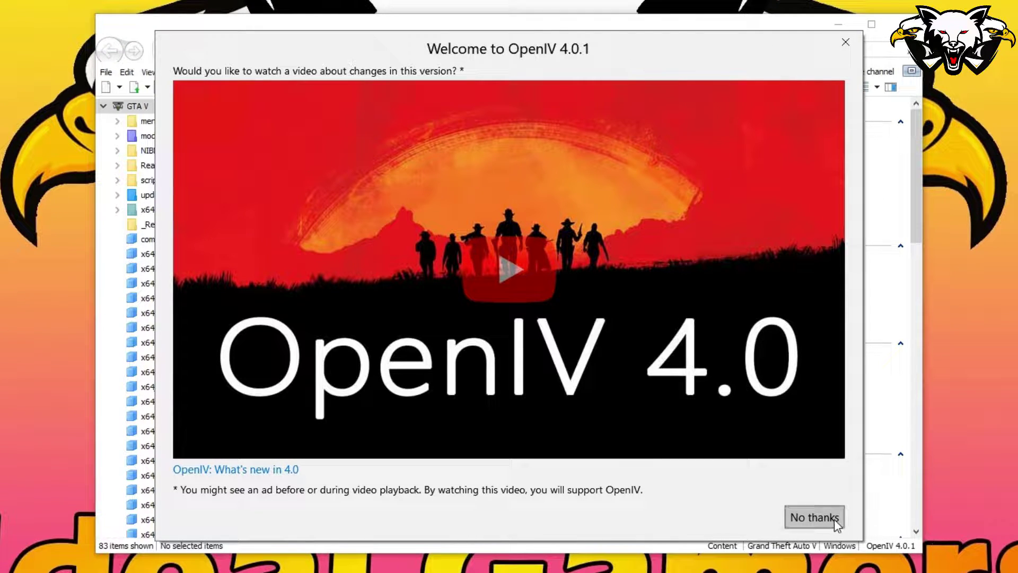
left_click(821, 522)
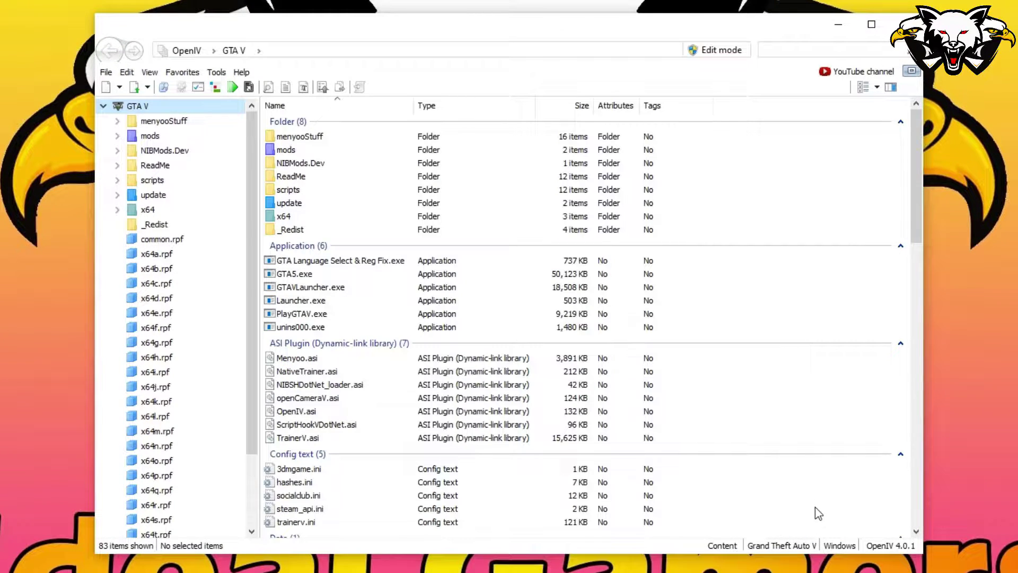
Check the installation status of ASI Loader, OpenIV.ASI and openCamera in the ASI Manager.
left_click_drag(613, 40, 753, 3)
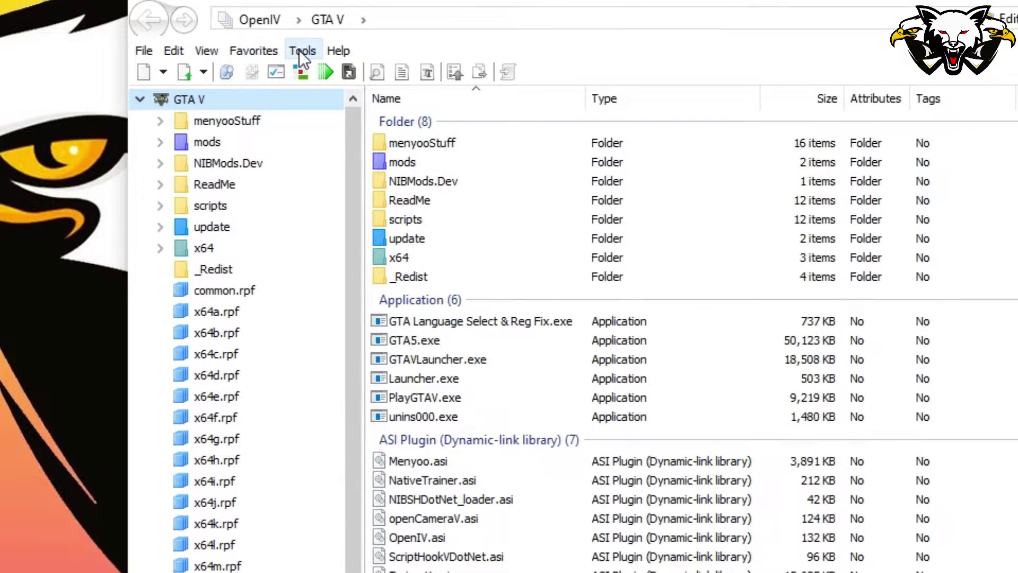
left_click(302, 50)
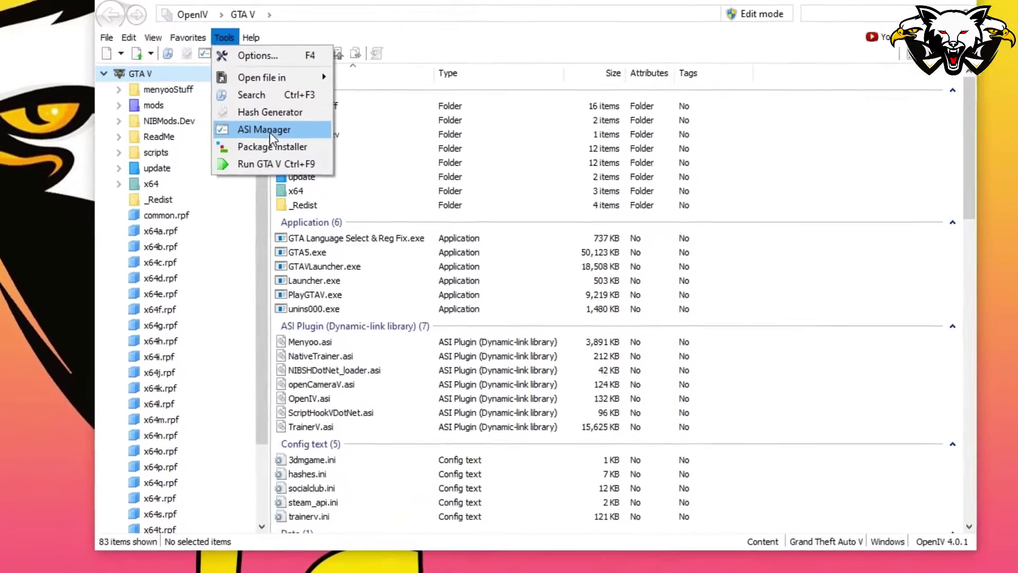
left_click(366, 179)
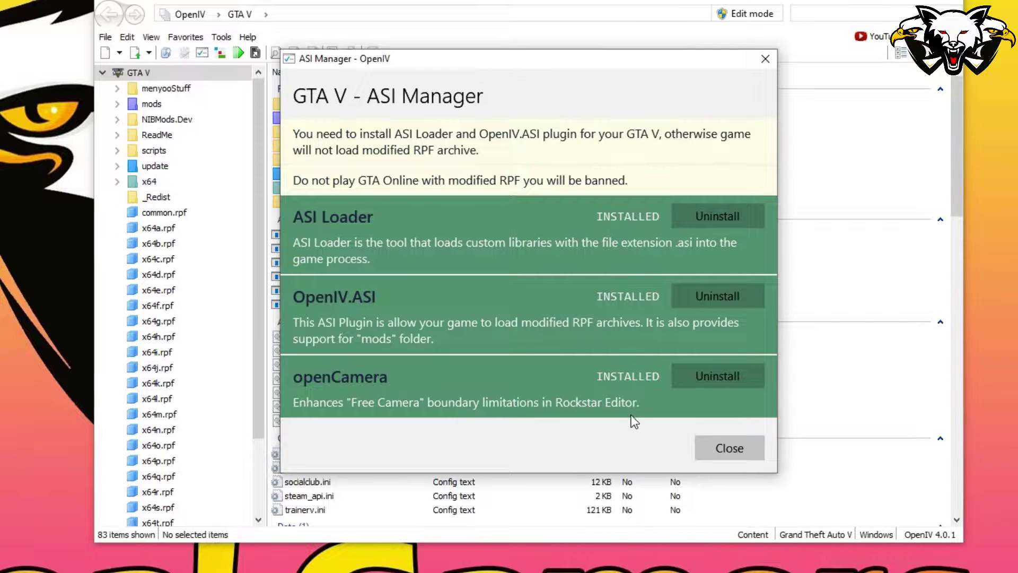
left_click(731, 448)
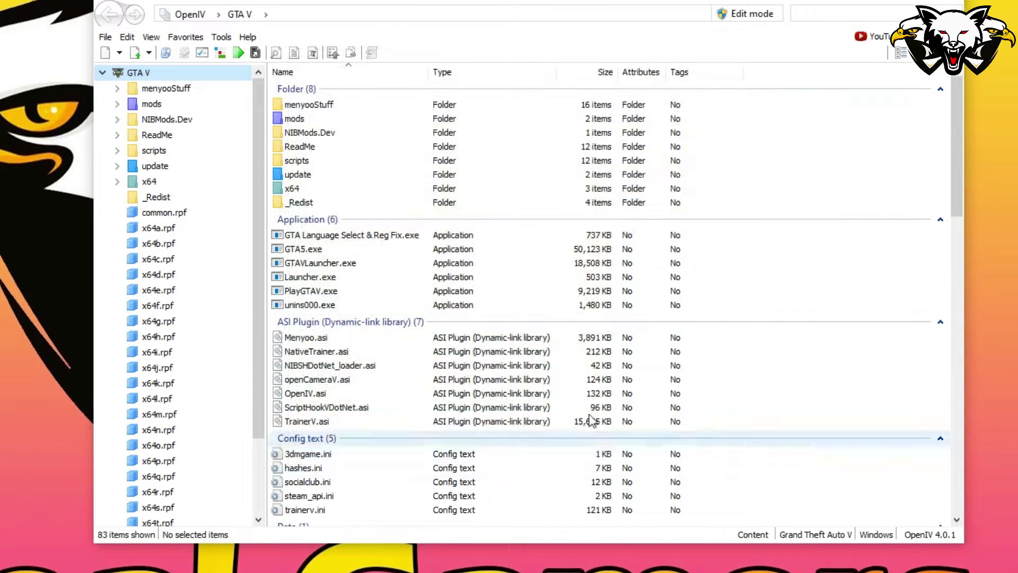
Load Hulkbuster Script+Ped.oiv from the mod\hulk buster mod folder on drive I: into OpenIV's Package Installer.
left_click(222, 38)
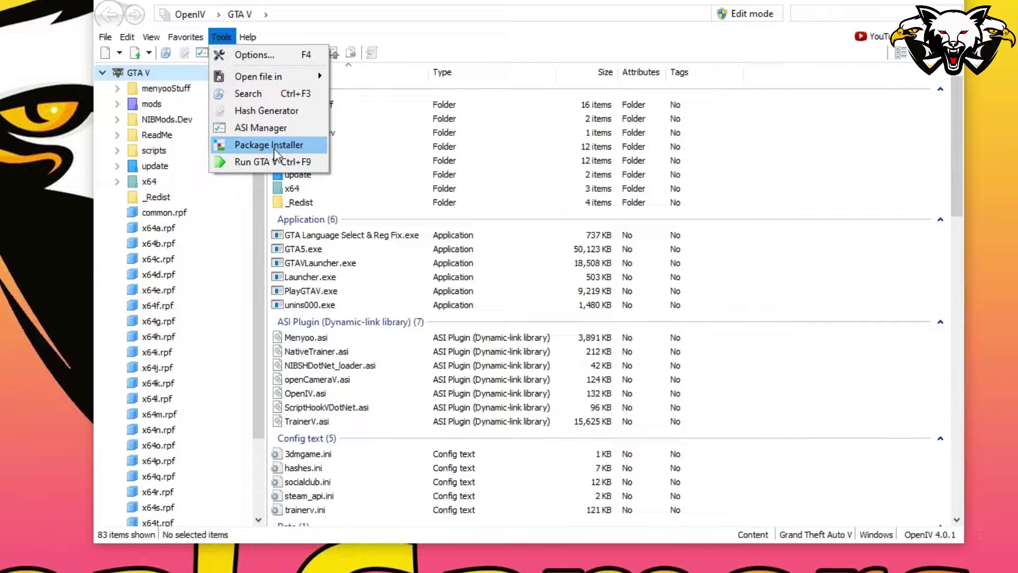
left_click(272, 147)
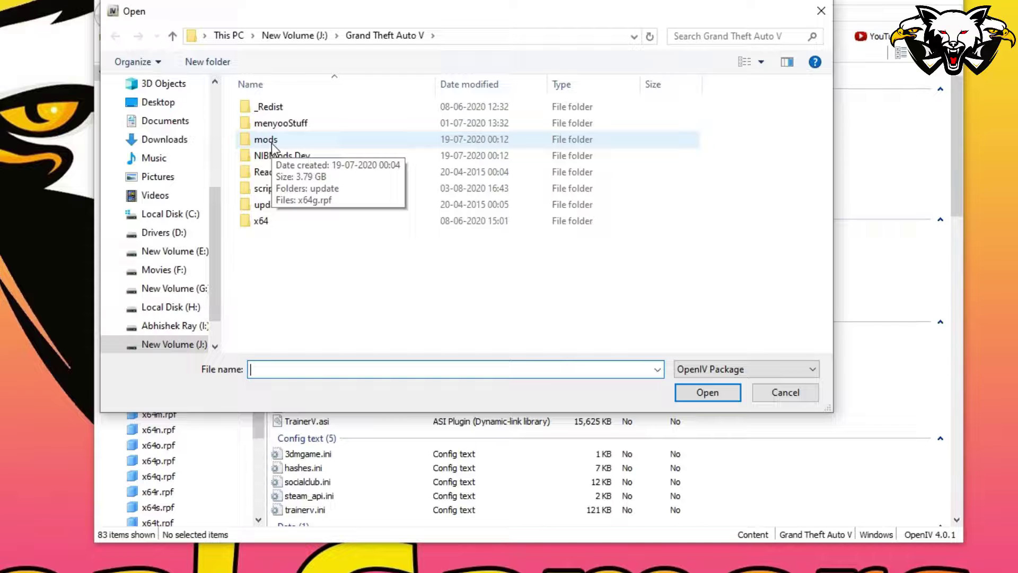
left_click(192, 326)
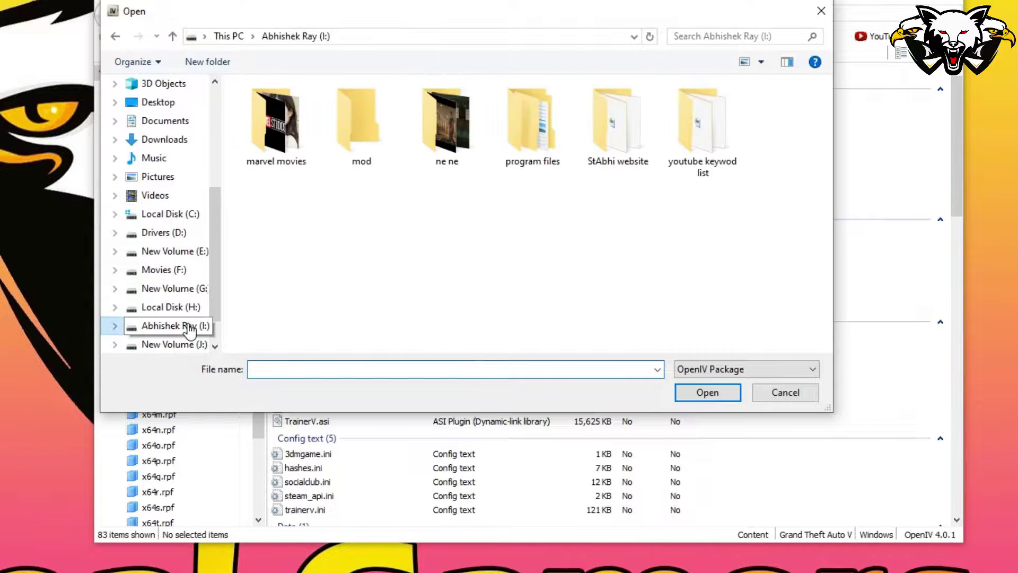
double_click(395, 142)
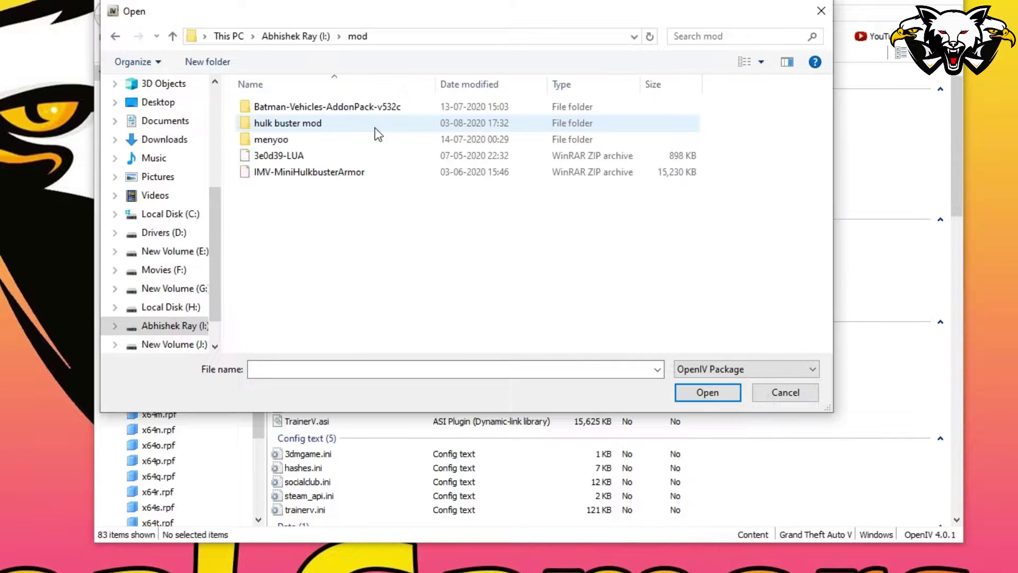
double_click(312, 122)
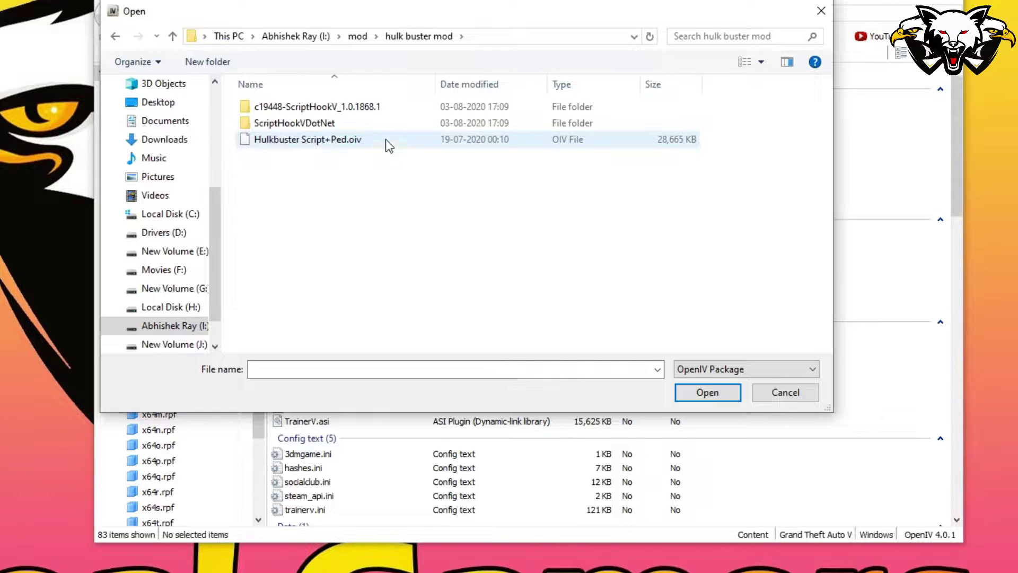
left_click(300, 139)
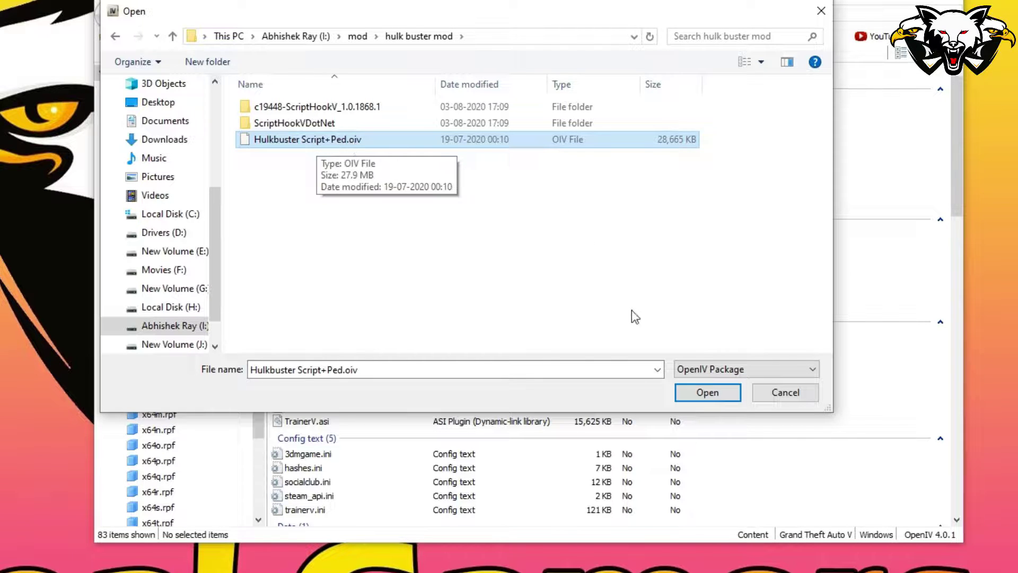
left_click(699, 392)
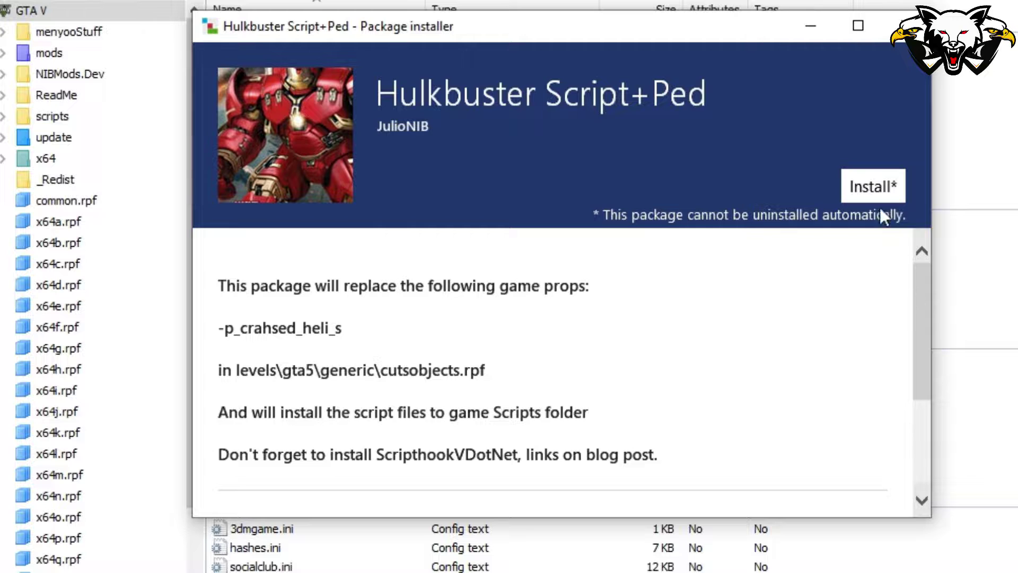
Install the Hulkbuster Script+Ped package into the "mods" folder, then close the installer and OpenIV.
left_click(874, 186)
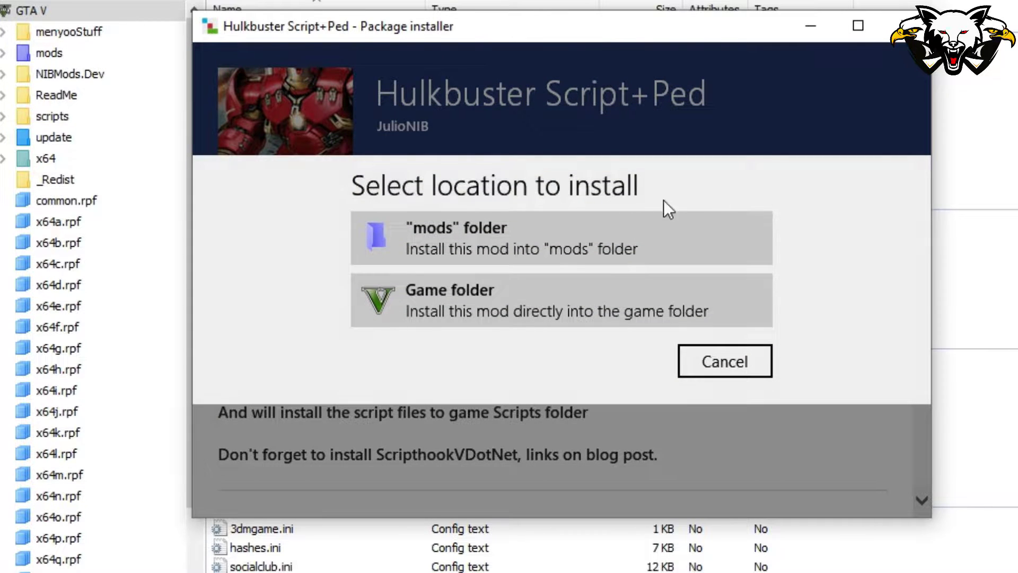
left_click(551, 234)
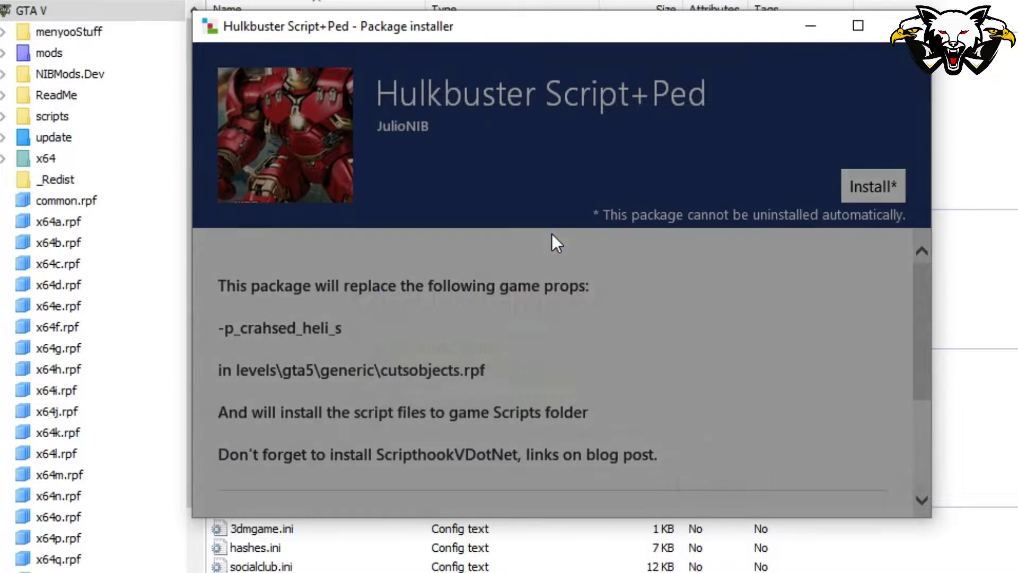
left_click(467, 349)
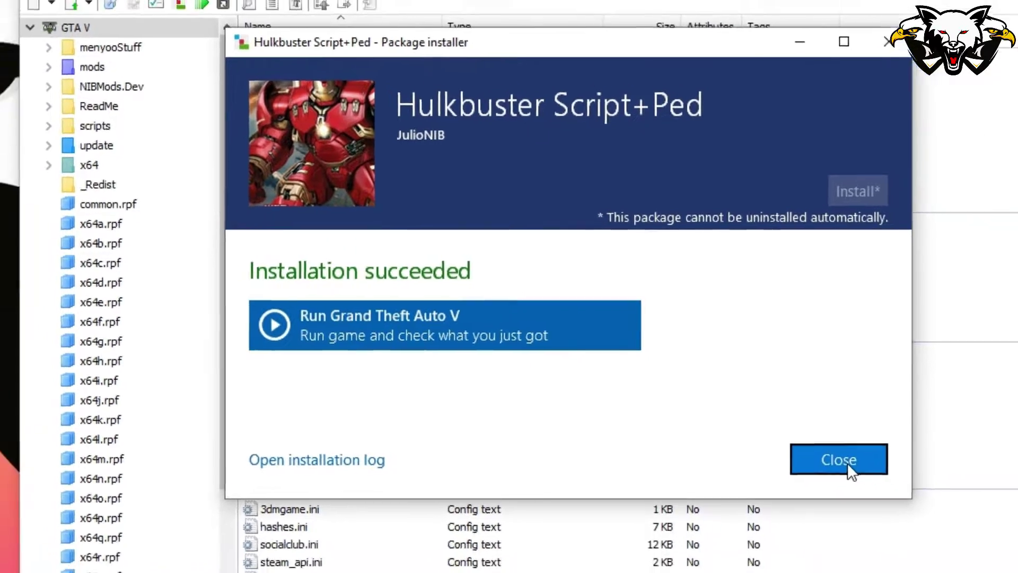
left_click(862, 480)
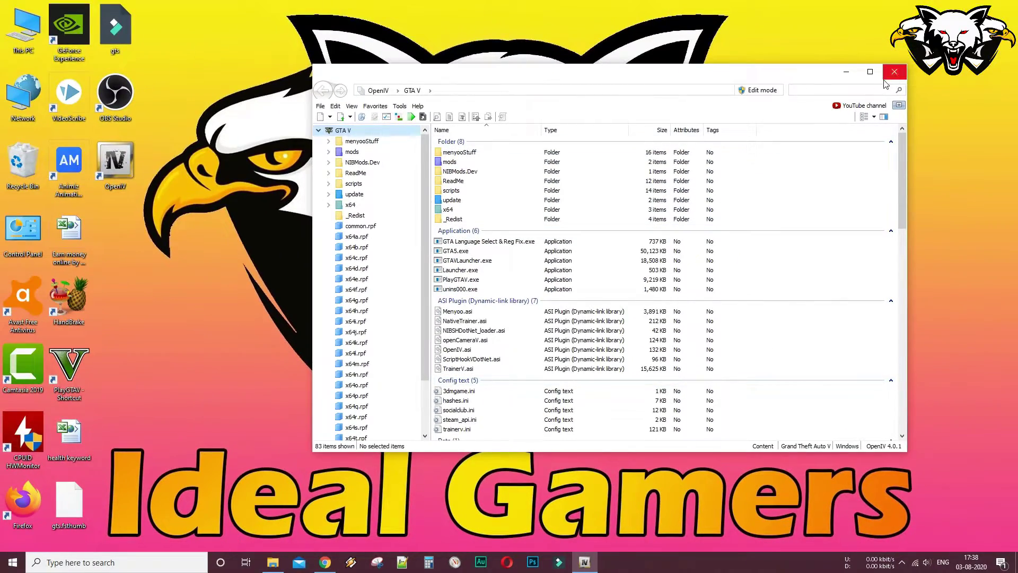
left_click(886, 78)
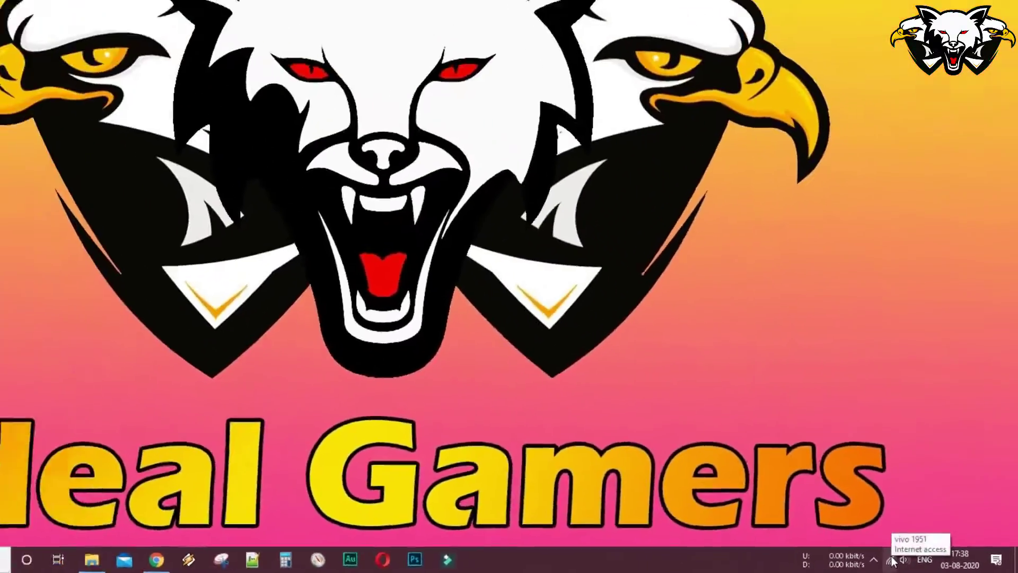
left_click(689, 537)
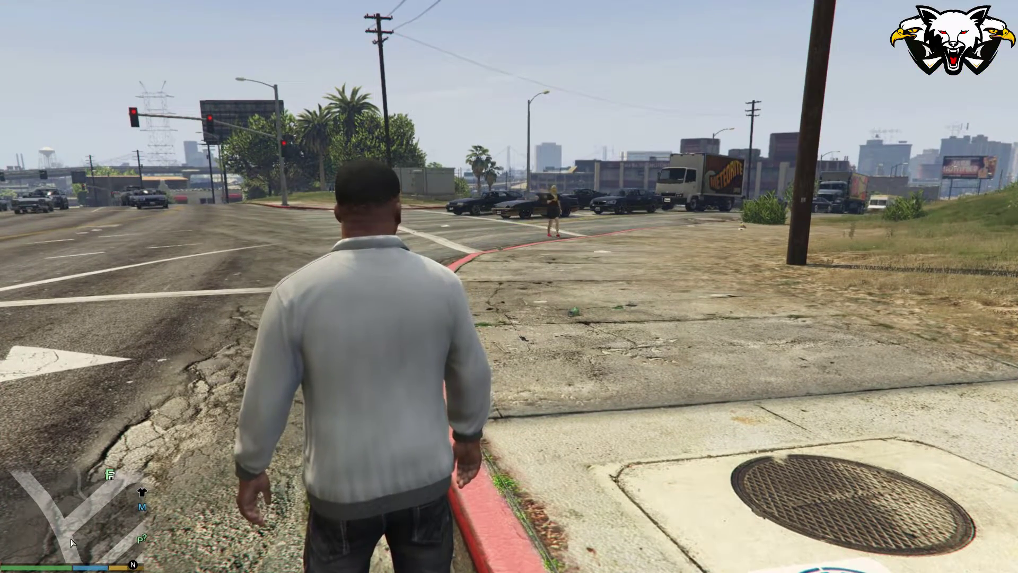
Bring up the NIBMods Menu in Grand Theft Auto V and enter its Ironman V v2.4.5 submenu.
key("ctrl+n")
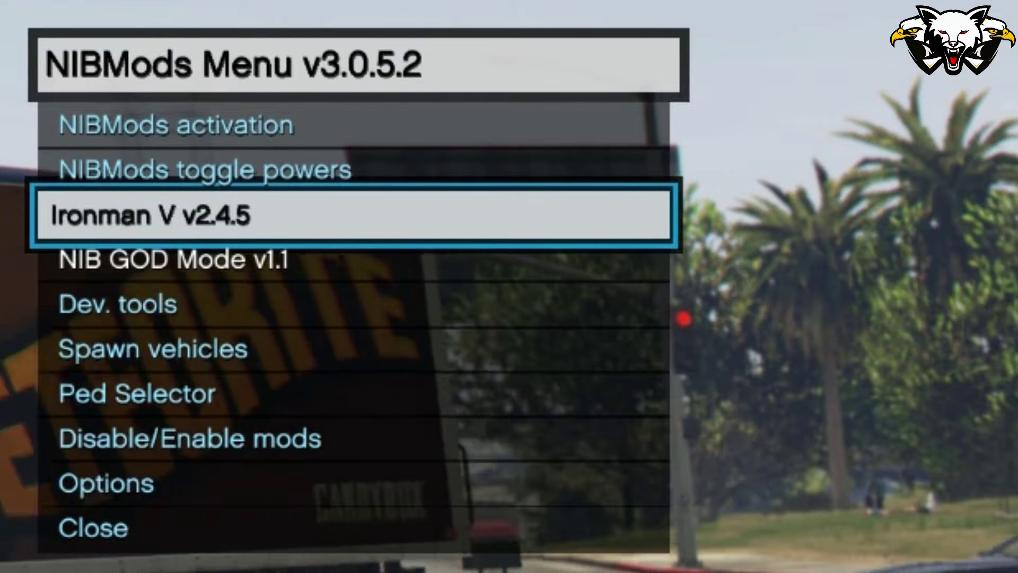
key("Up")
key("Down")
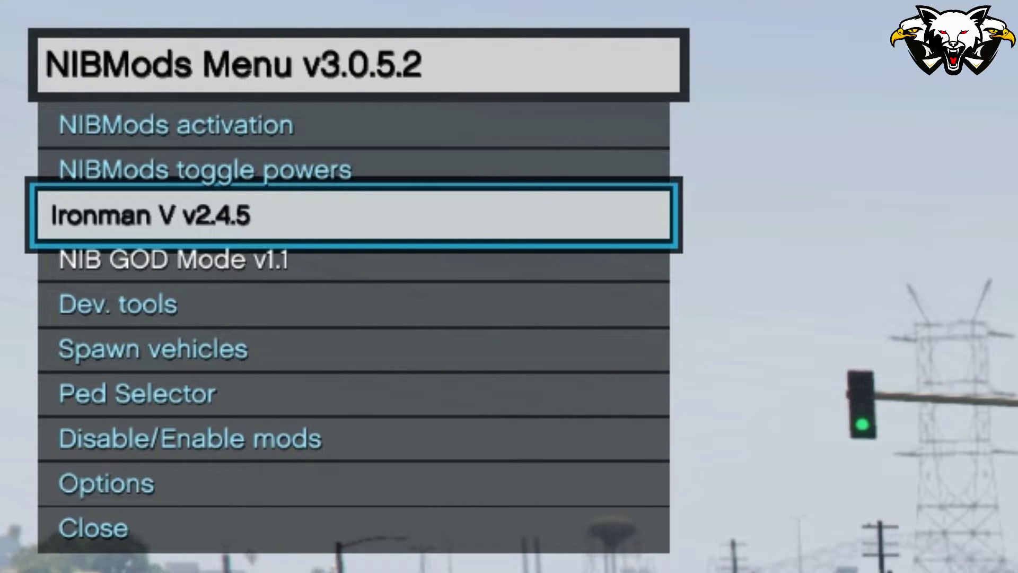
key("BackSpace")
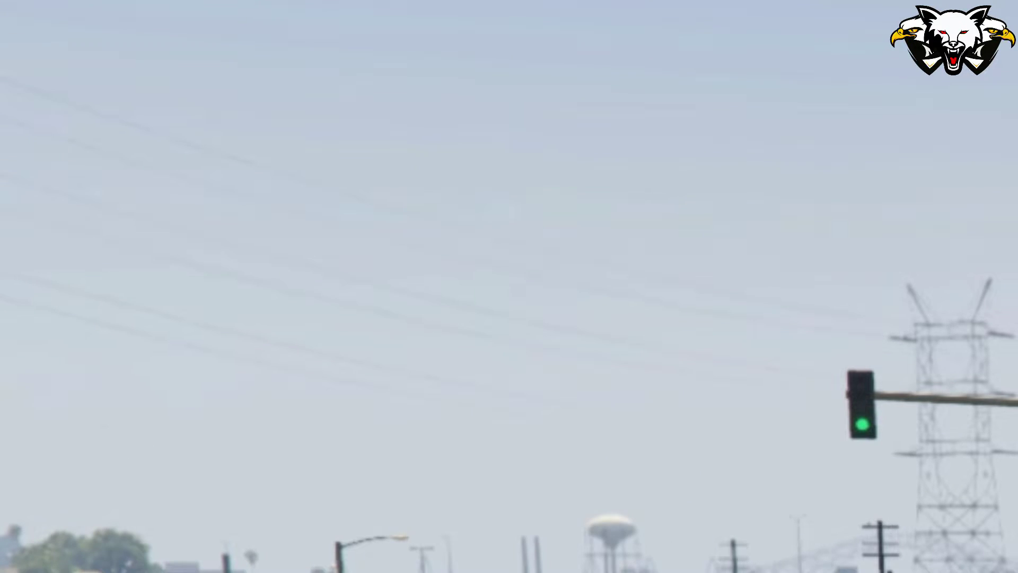
key("Return")
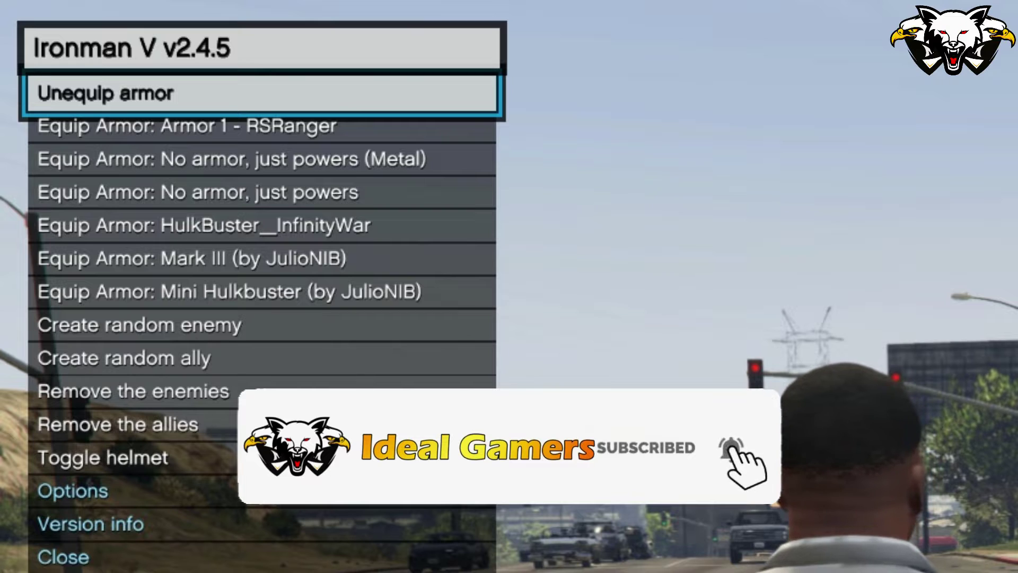
Equip the HulkBuster_InfinityWar armor from the Ironman V menu and switch the camera view to show the whole suit.
key("Down")
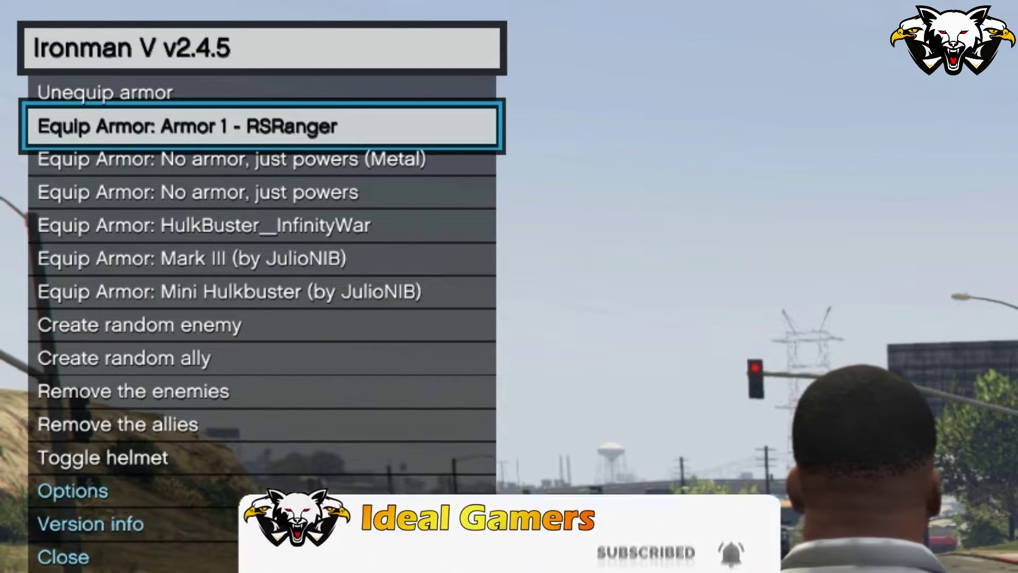
key("Down")
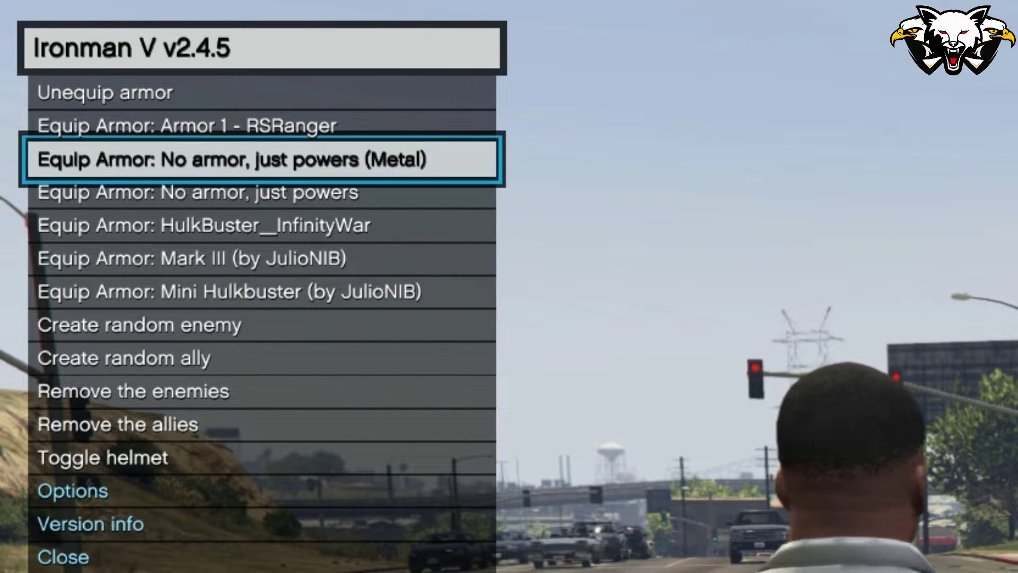
key("Down")
key("Down")
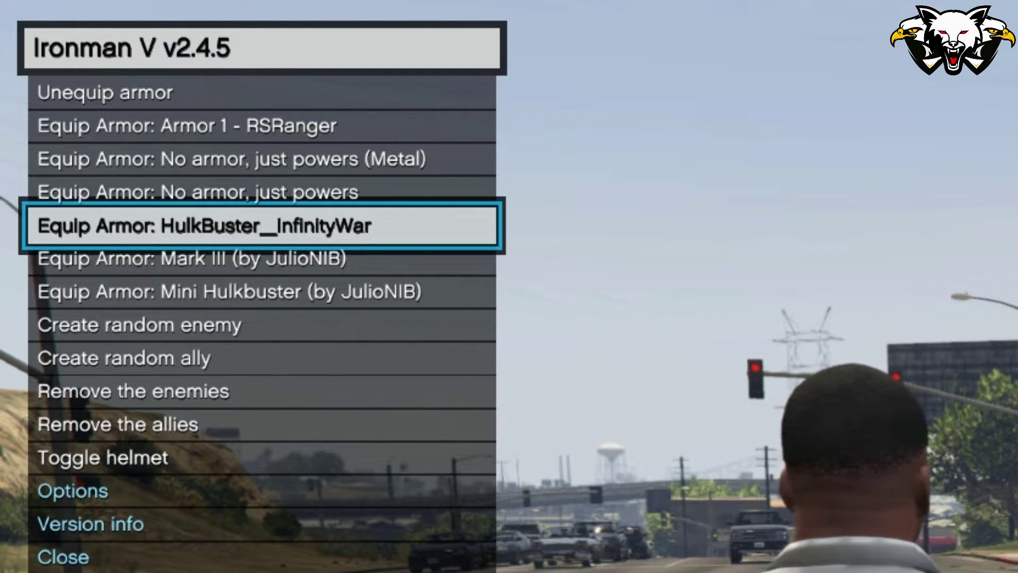
key("Return")
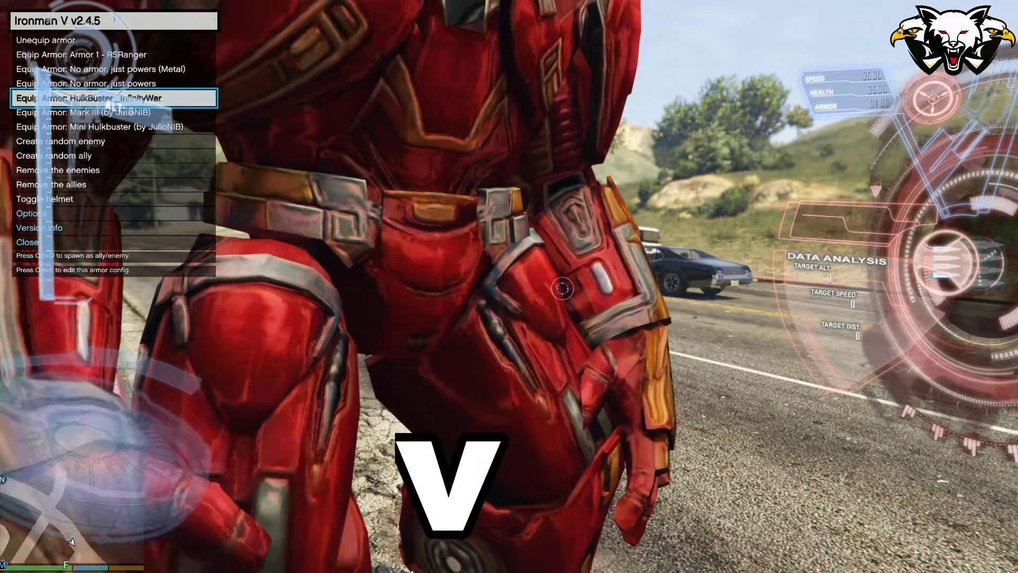
key("v")
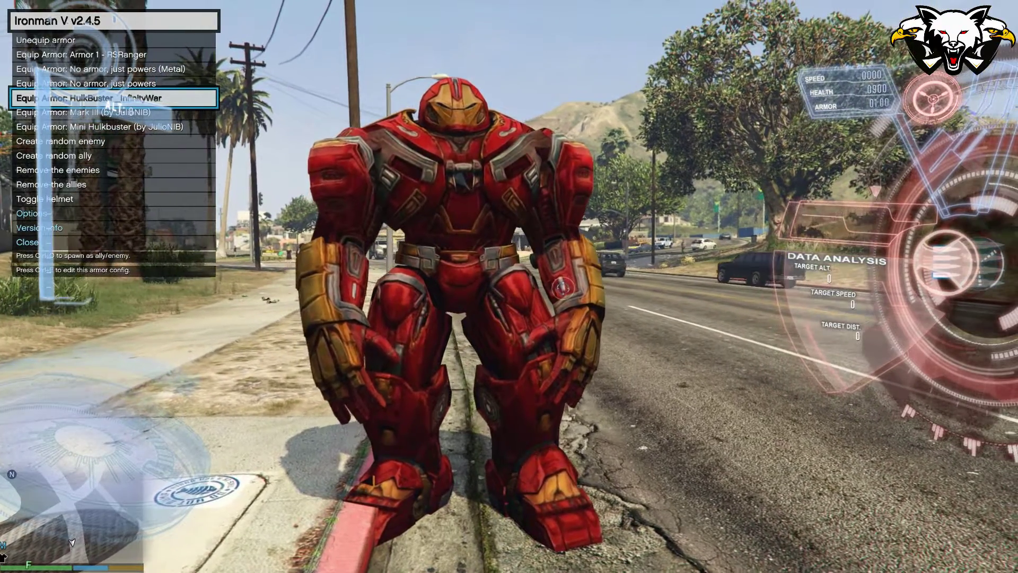
Select the Mark III armor entry in the Ironman V menu.
key("Down")
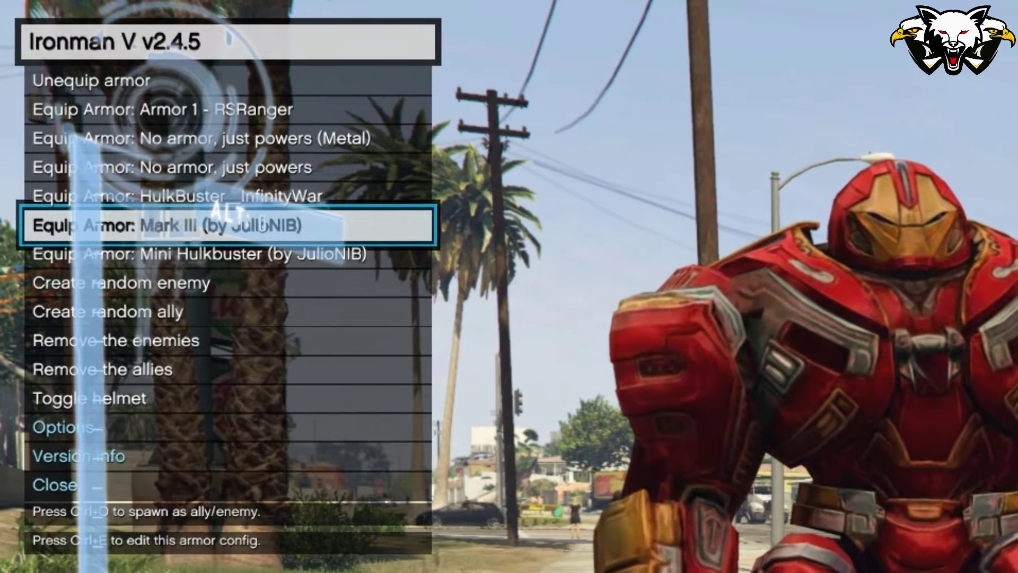